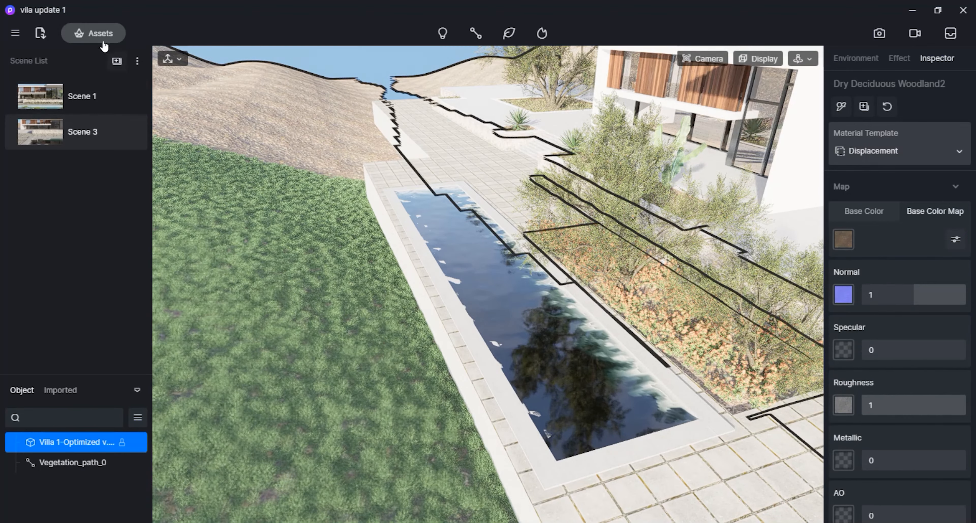
Lower the brush density, size and random size for the selected Santolina rosmarinifolia and Ophiopogon jaburan plants.
{"action": "left_click", "coordinate": [94, 33]}
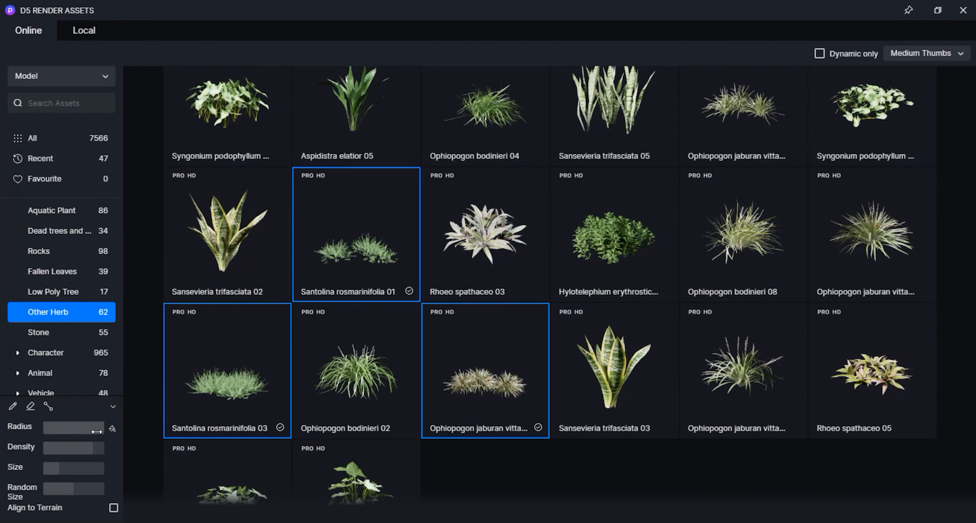
{"action": "left_click", "coordinate": [12, 406]}
{"action": "left_click_drag", "start_coordinate": [62, 473], "coordinate": [57, 493]}
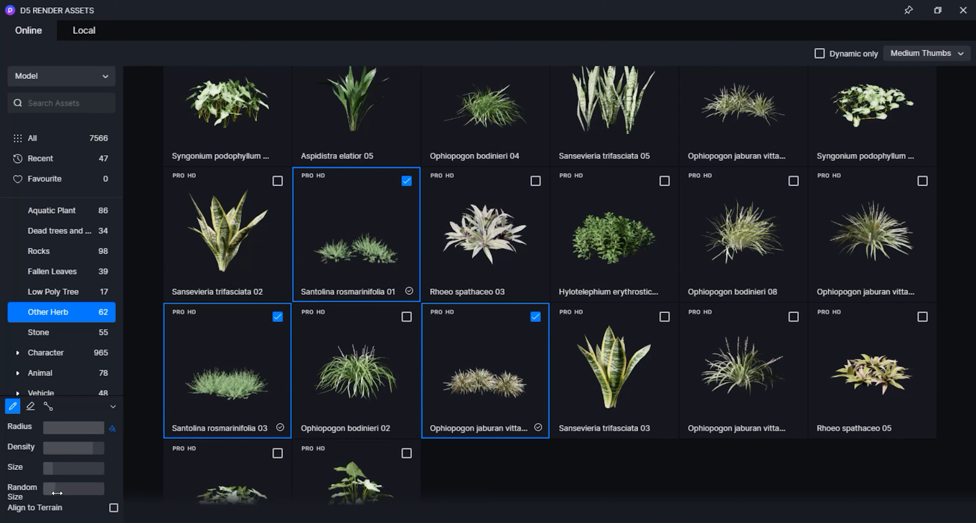
{"action": "left_click_drag", "start_coordinate": [76, 455], "coordinate": [49, 471]}
{"action": "left_click", "coordinate": [962, 11]}
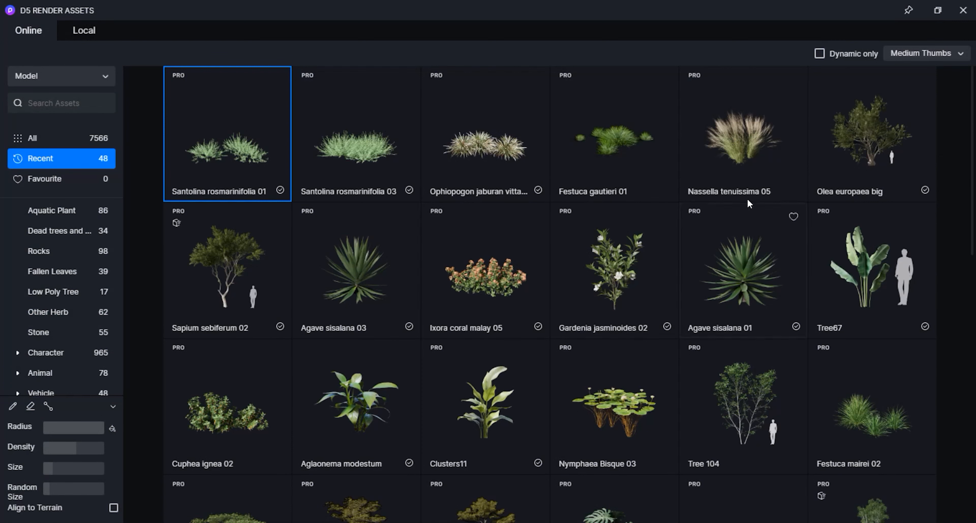
Select Pinus tabuliformis 01, 02 and 04 together from the recent models for brush scattering.
{"action": "scroll", "coordinate": [504, 273], "scroll_direction": "down", "scroll_amount": 3}
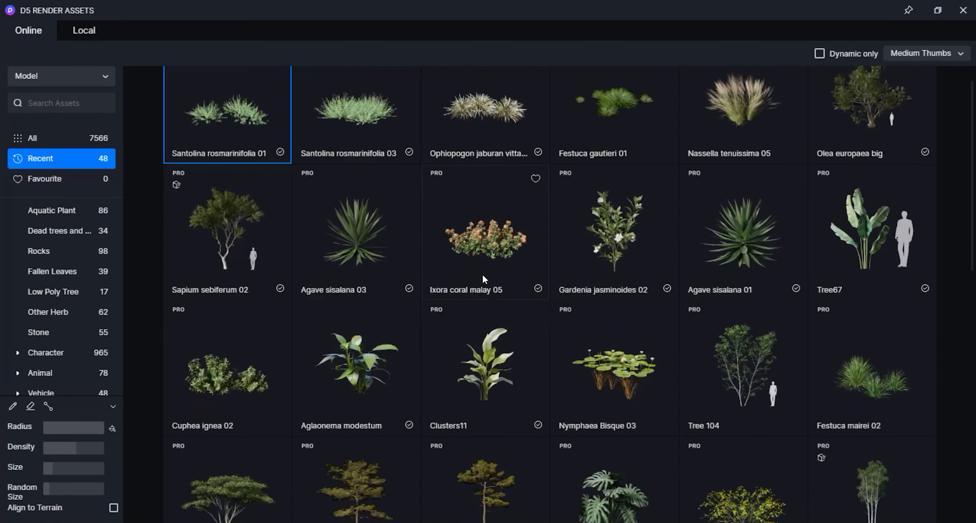
{"action": "scroll", "coordinate": [416, 322], "scroll_direction": "down", "scroll_amount": 3}
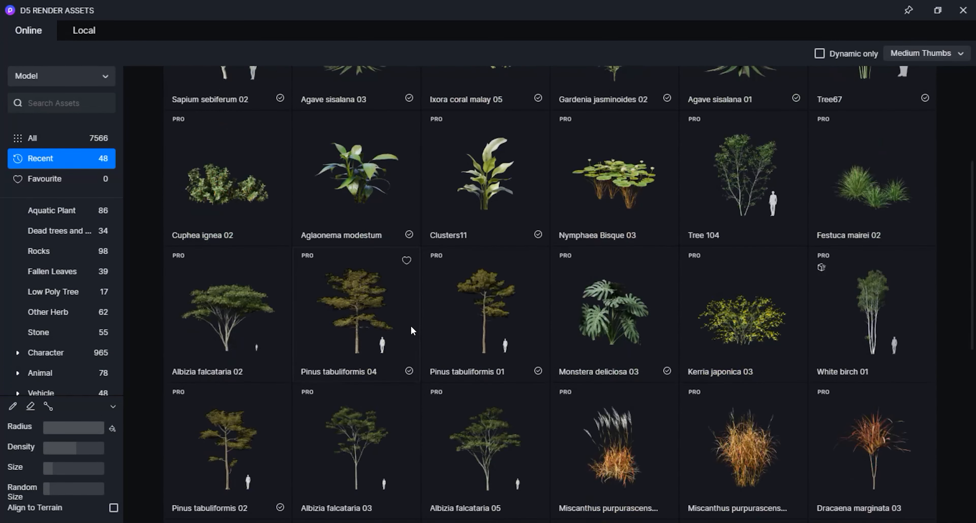
{"action": "left_click", "coordinate": [364, 334]}
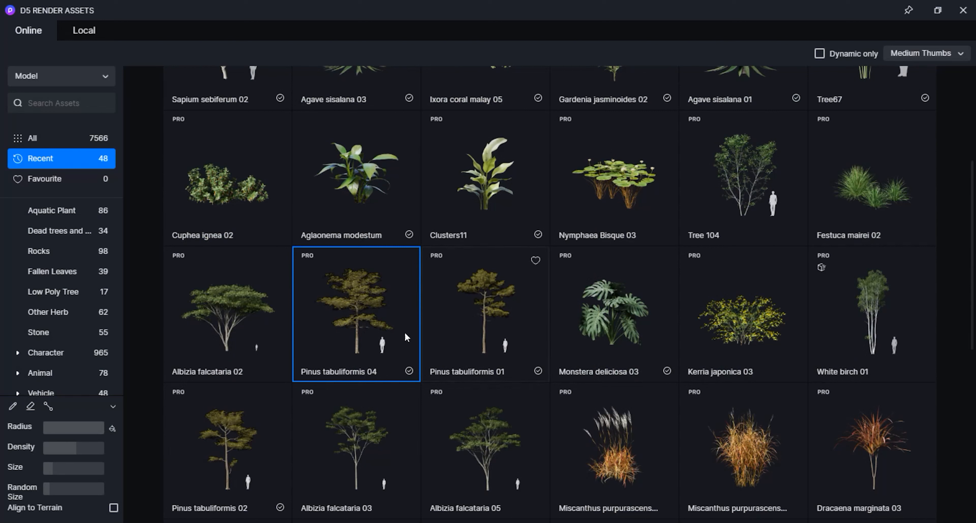
{"action": "left_click", "coordinate": [15, 409]}
{"action": "left_click", "coordinate": [435, 347]}
{"action": "left_click", "coordinate": [227, 441]}
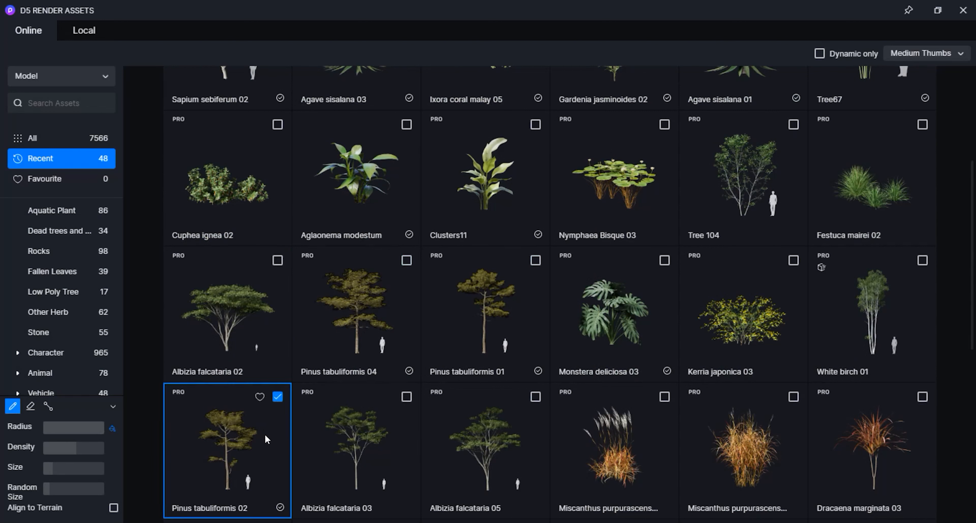
{"action": "left_click", "coordinate": [407, 260]}
{"action": "left_click", "coordinate": [535, 261]}
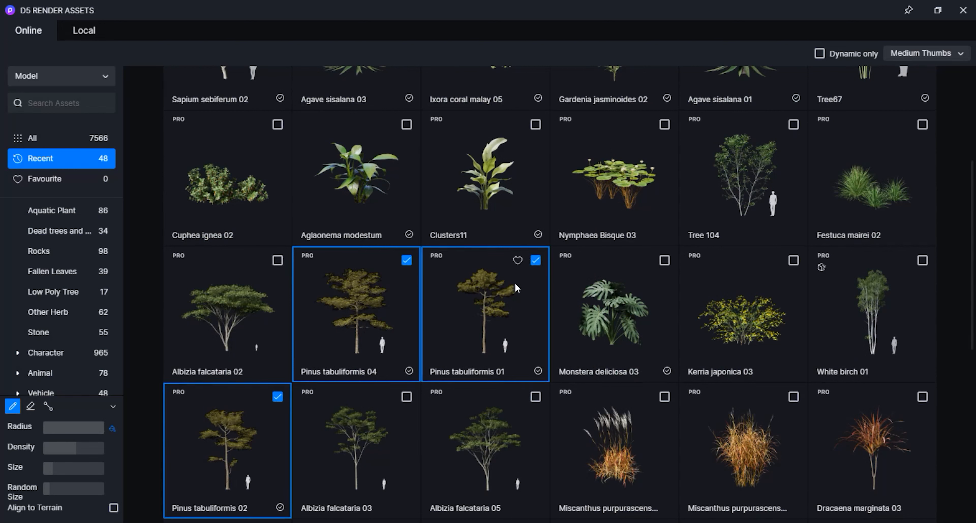
Reduce the pine brush's radius and raise its density, size and random size.
{"action": "left_click_drag", "start_coordinate": [97, 429], "coordinate": [87, 467]}
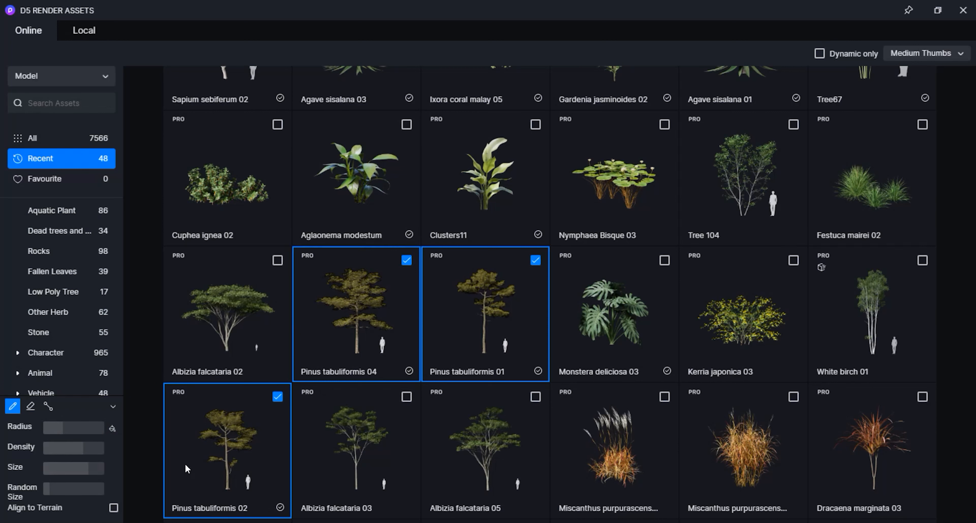
{"action": "left_click_drag", "start_coordinate": [50, 493], "coordinate": [98, 470]}
{"action": "left_click", "coordinate": [962, 10]}
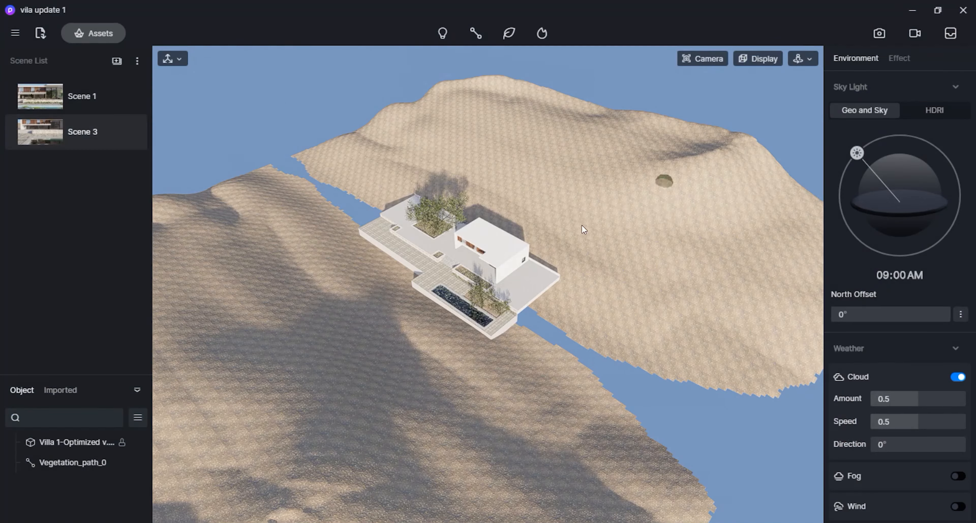
Brush a band of pine trees down the hillside behind the villa toward the terrace planter.
{"action": "left_click", "coordinate": [101, 37]}
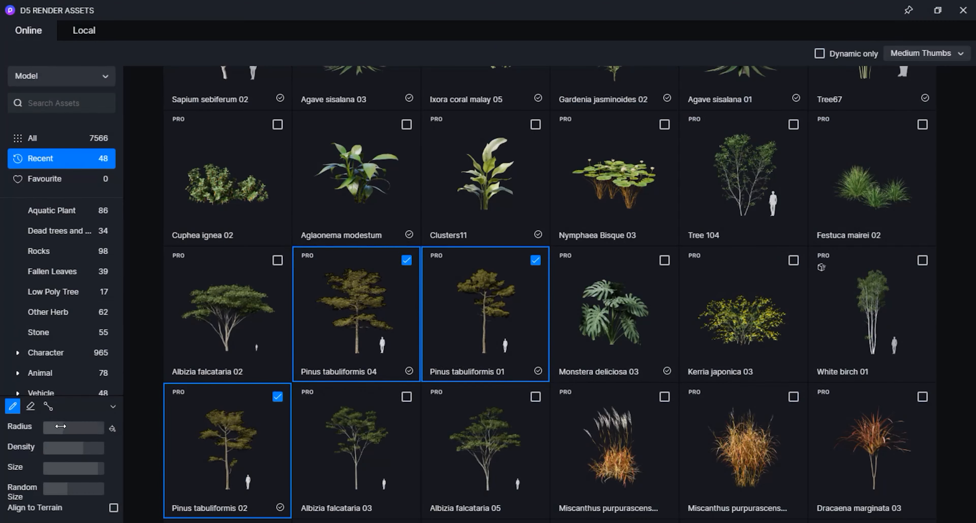
{"action": "left_click", "coordinate": [962, 10]}
{"action": "right_click_drag", "start_coordinate": [691, 257], "coordinate": [603, 251]}
{"action": "scroll", "coordinate": [420, 144], "scroll_direction": "up", "scroll_amount": 3}
{"action": "mouse_move", "coordinate": [390, 201]}
{"action": "left_mouse_down"}
{"action": "mouse_move", "coordinate": [463, 154]}
{"action": "mouse_move", "coordinate": [538, 149]}
{"action": "mouse_move", "coordinate": [429, 234]}
{"action": "mouse_move", "coordinate": [405, 272]}
{"action": "left_mouse_up"}
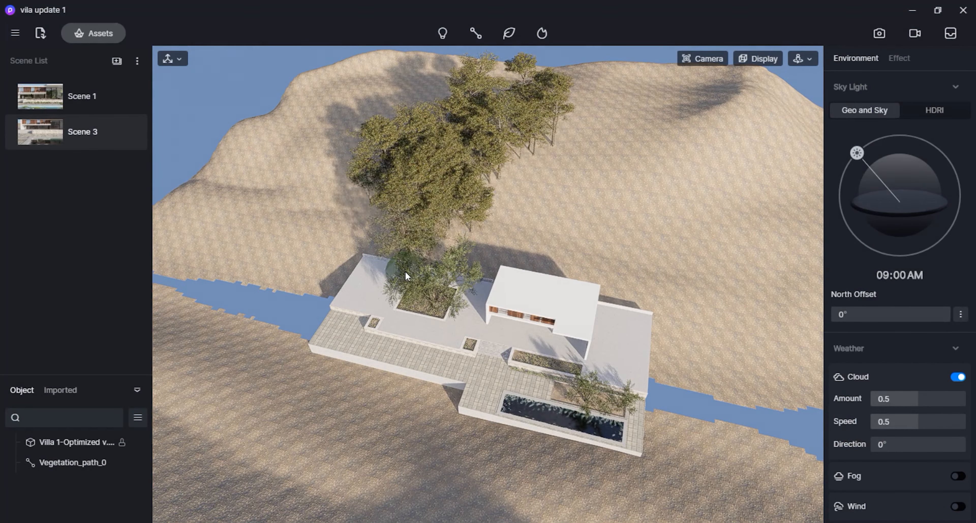
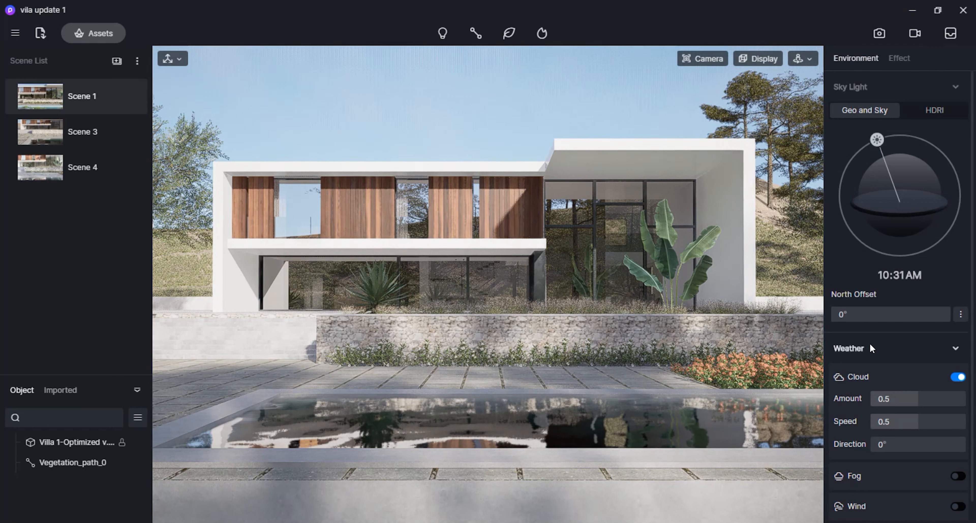
Set the sun's time of day to 04:00 PM for Scene 1.
{"action": "left_click_drag", "start_coordinate": [879, 142], "coordinate": [910, 137]}
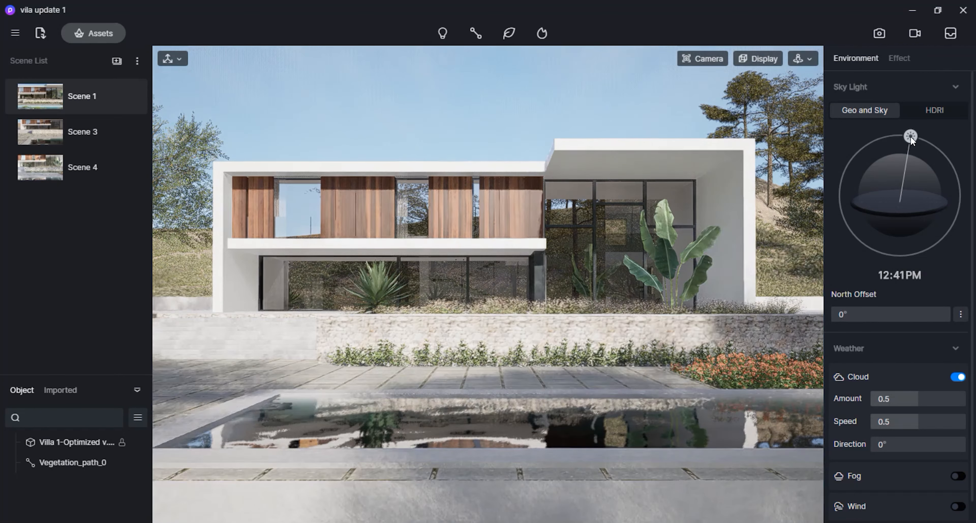
{"action": "left_click", "coordinate": [886, 275]}
{"action": "type", "text": "0400"}
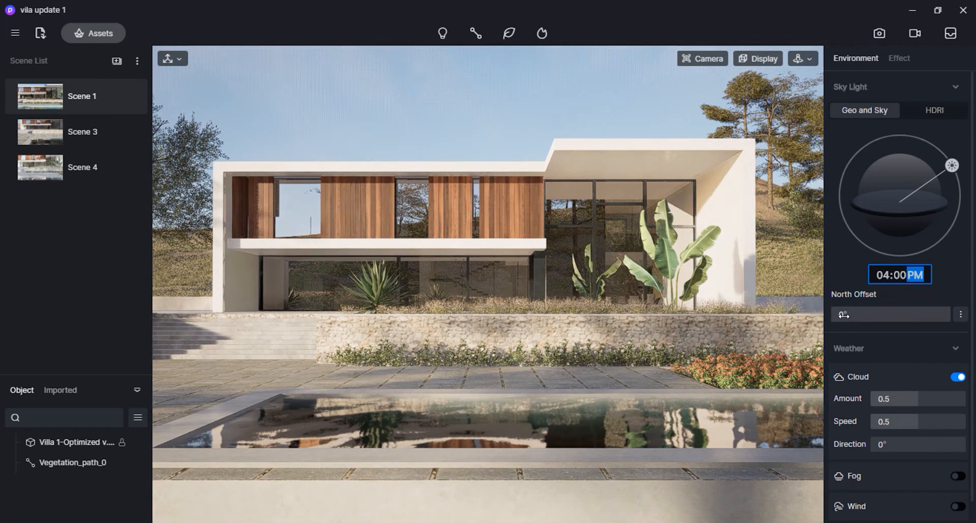
Set the cloud amount to 0.9 and enable fog with a value of 5.
{"action": "left_click_drag", "start_coordinate": [904, 400], "coordinate": [911, 399]}
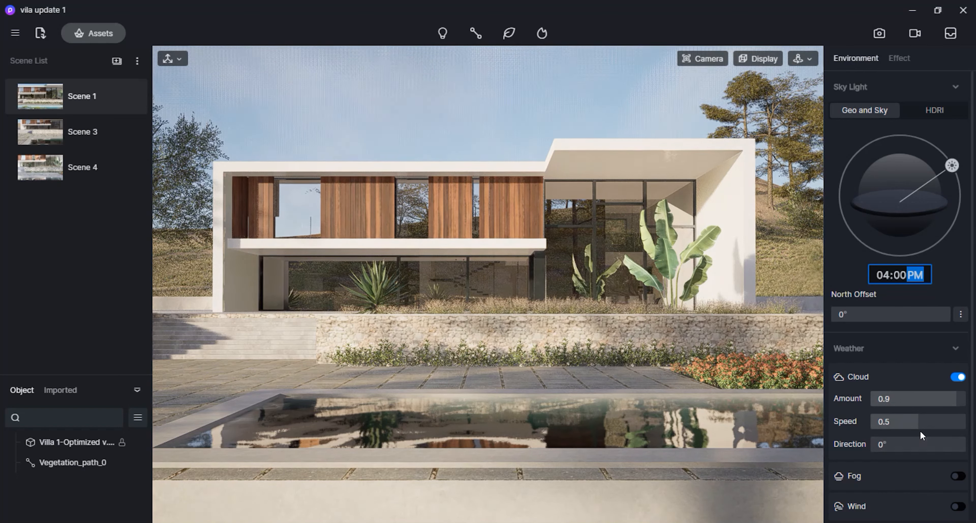
{"action": "left_click", "coordinate": [957, 476]}
{"action": "scroll", "coordinate": [925, 429], "scroll_direction": "down", "scroll_amount": 3}
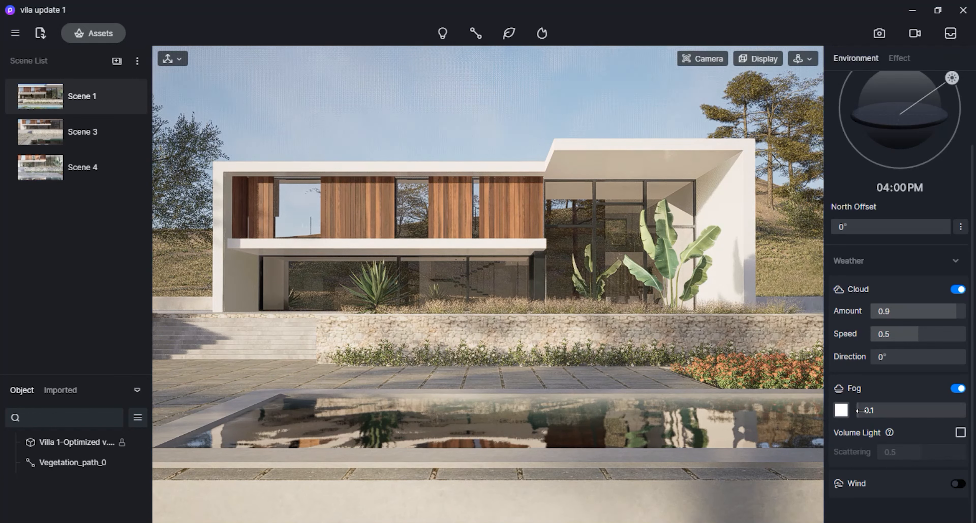
{"action": "left_click_drag", "start_coordinate": [860, 411], "coordinate": [962, 413]}
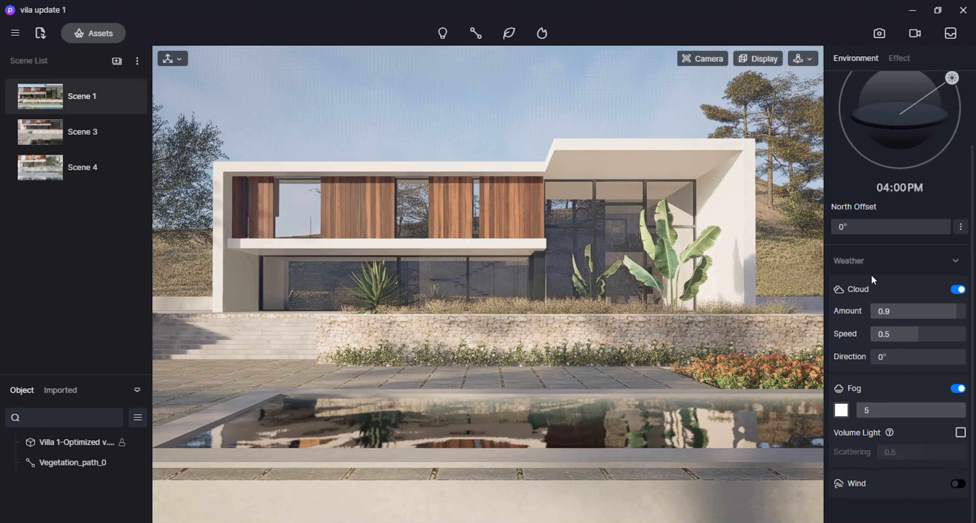
Move the sun on the sky dial to a morning position at 08:09 AM.
{"action": "scroll", "coordinate": [871, 276], "scroll_direction": "up", "scroll_amount": 2}
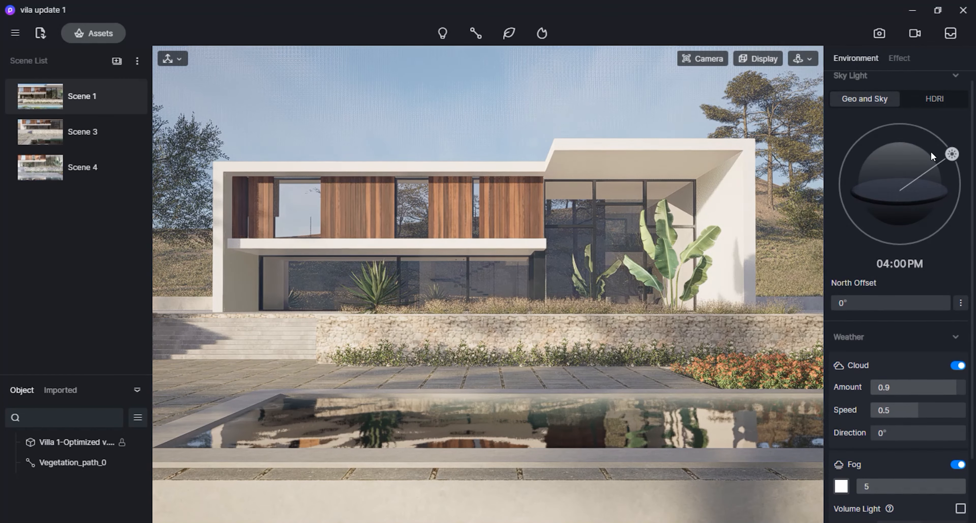
{"action": "left_click", "coordinate": [845, 166]}
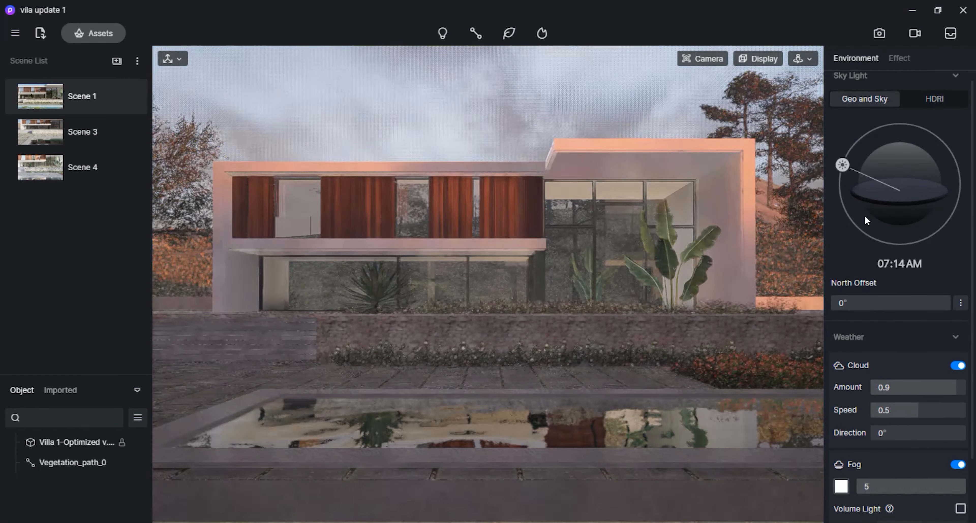
{"action": "left_click_drag", "start_coordinate": [842, 165], "coordinate": [848, 152]}
{"action": "left_click", "coordinate": [956, 79]}
{"action": "left_click", "coordinate": [955, 85]}
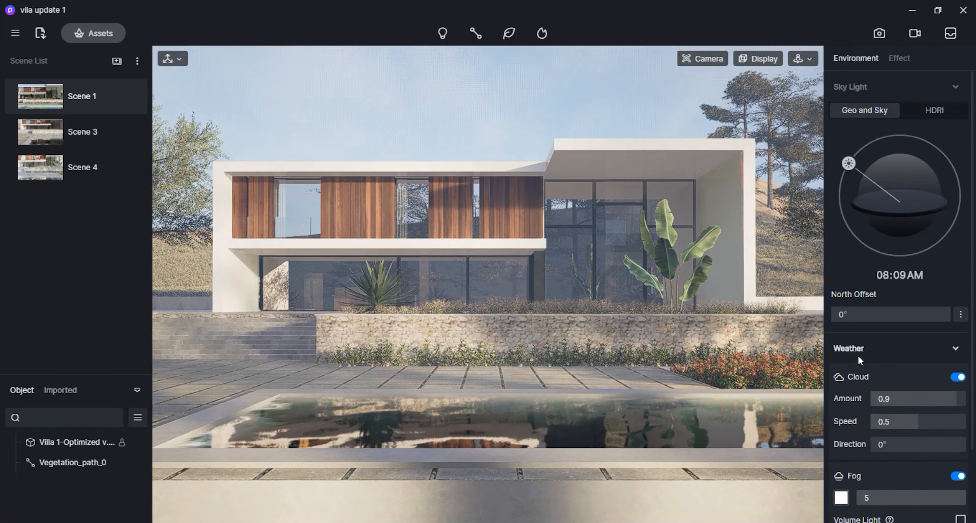
Expand the additional Geo and Sky settings and set the sunlight intensity to 0.3.
{"action": "scroll", "coordinate": [863, 417], "scroll_direction": "down", "scroll_amount": 3}
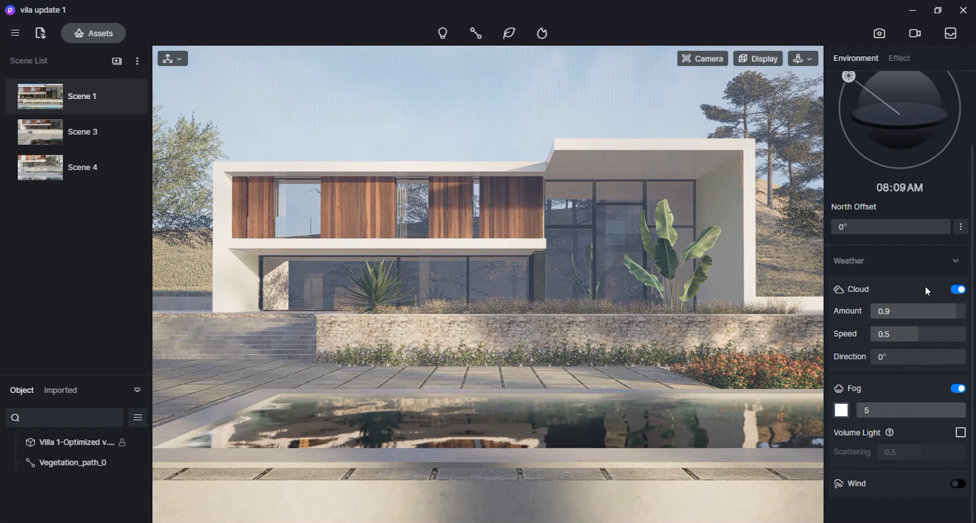
{"action": "left_click", "coordinate": [961, 227]}
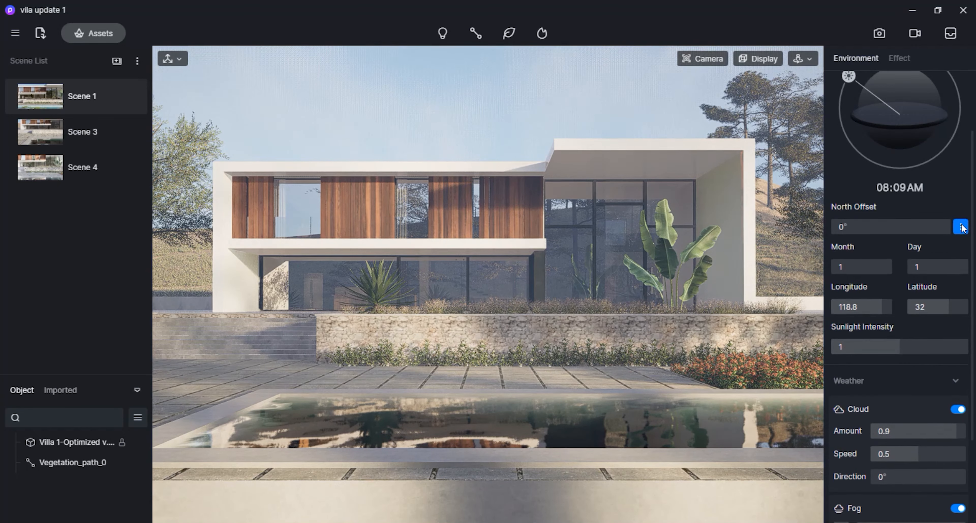
{"action": "left_click_drag", "start_coordinate": [897, 349], "coordinate": [848, 352]}
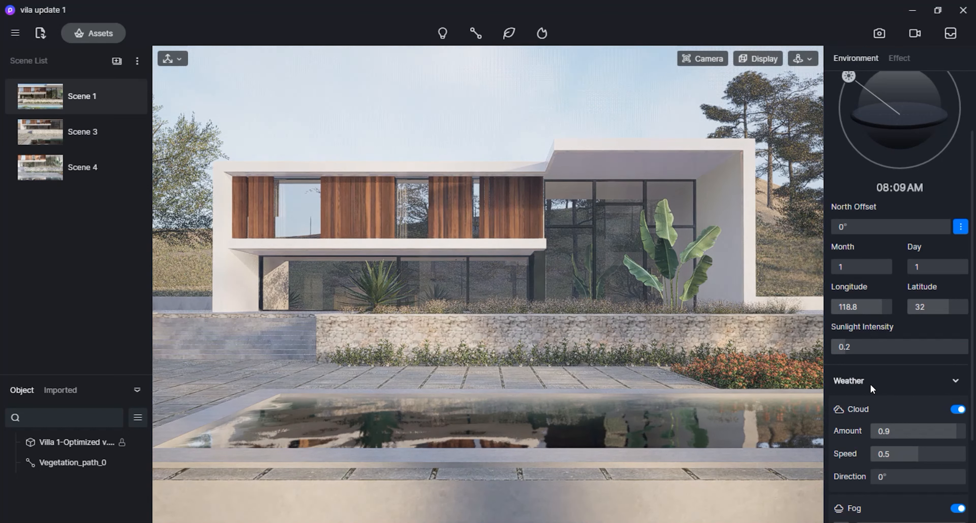
{"action": "left_click", "coordinate": [852, 346]}
{"action": "type", "text": "0.3"}
{"action": "key", "text": "Return"}
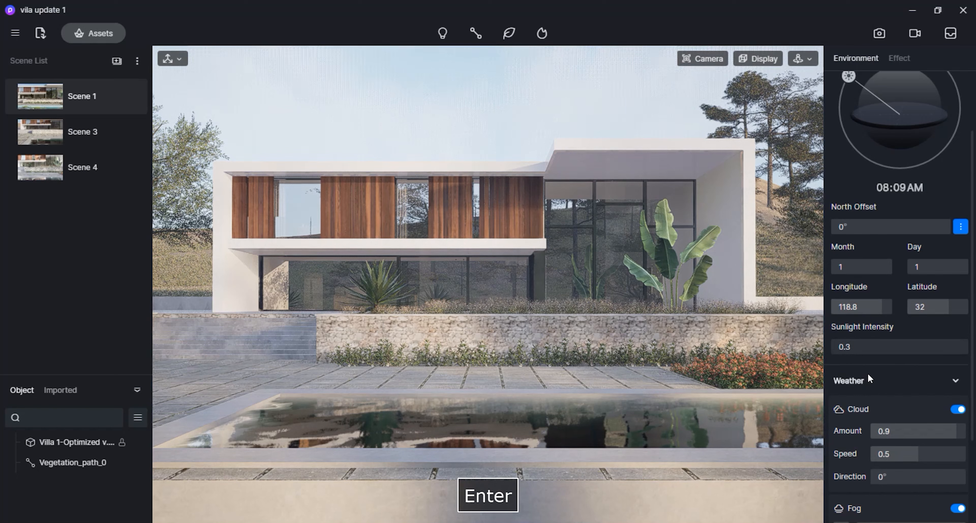
Set the sun's time of day to 09:00 AM.
{"action": "left_click", "coordinate": [881, 190]}
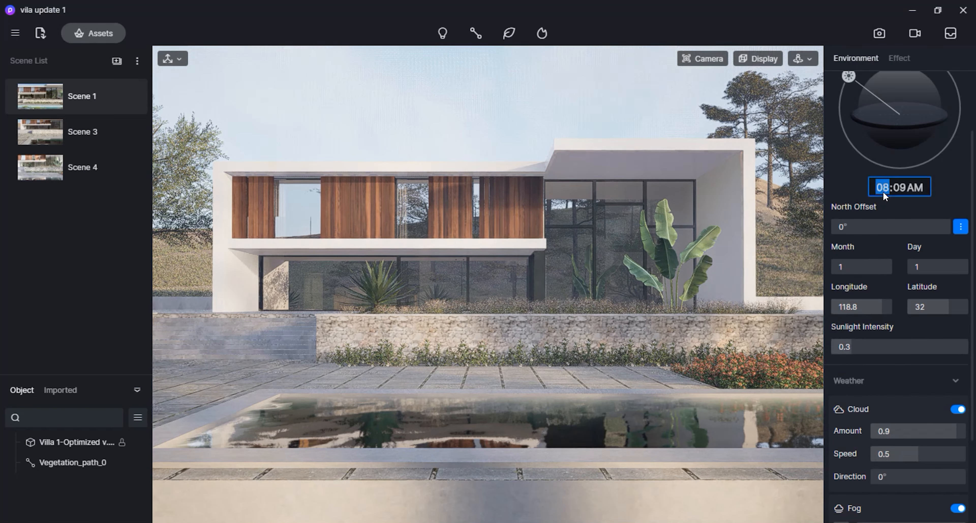
{"action": "type", "text": "09:"}
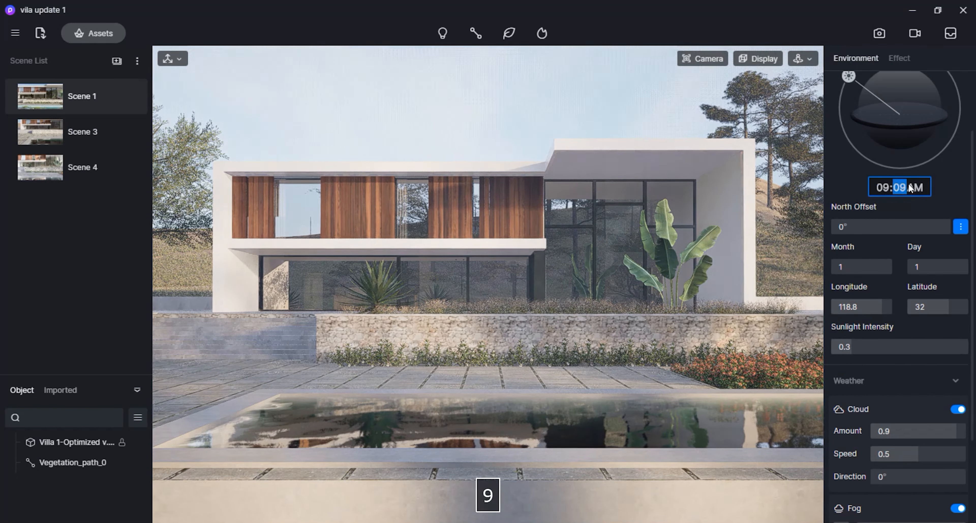
{"action": "type", "text": "00"}
{"action": "key", "text": "Return"}
{"action": "scroll", "coordinate": [901, 188], "scroll_direction": "up", "scroll_amount": 3}
Switch the camera to two-point perspective.
{"action": "left_click", "coordinate": [704, 59]}
{"action": "left_click", "coordinate": [742, 288]}
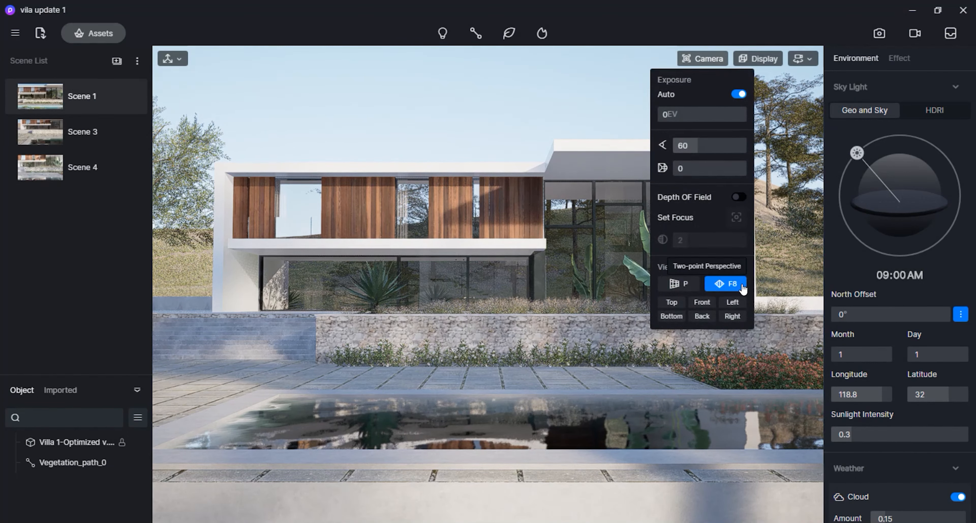
{"action": "left_click", "coordinate": [625, 123]}
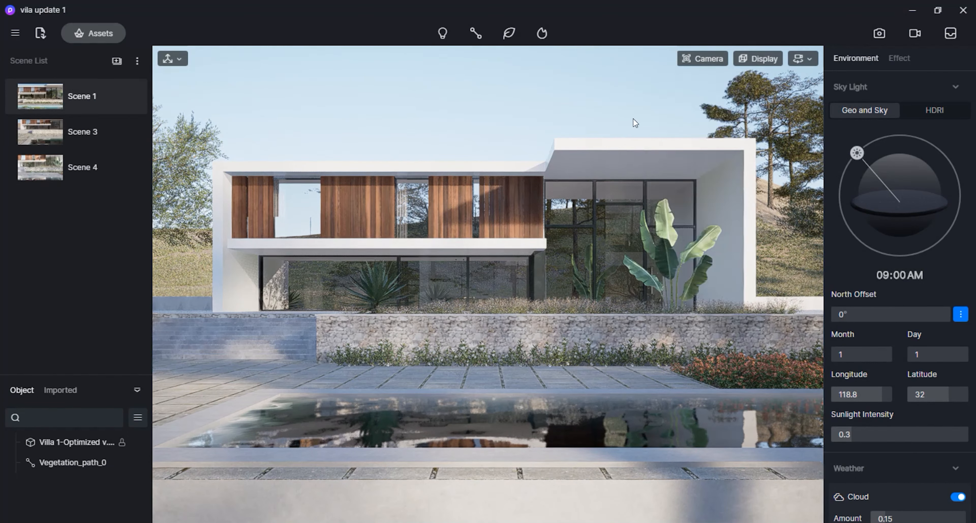
Try HDRI sky lighting with light 0.18 and the Midday and Sunset presets, and return to Geo and Sky.
{"action": "left_click", "coordinate": [926, 110]}
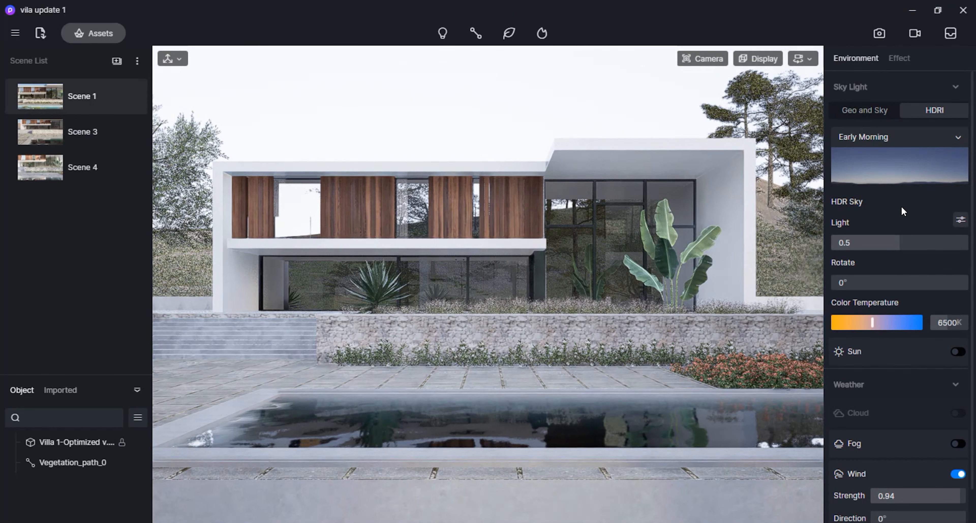
{"action": "left_click_drag", "start_coordinate": [899, 243], "coordinate": [855, 247]}
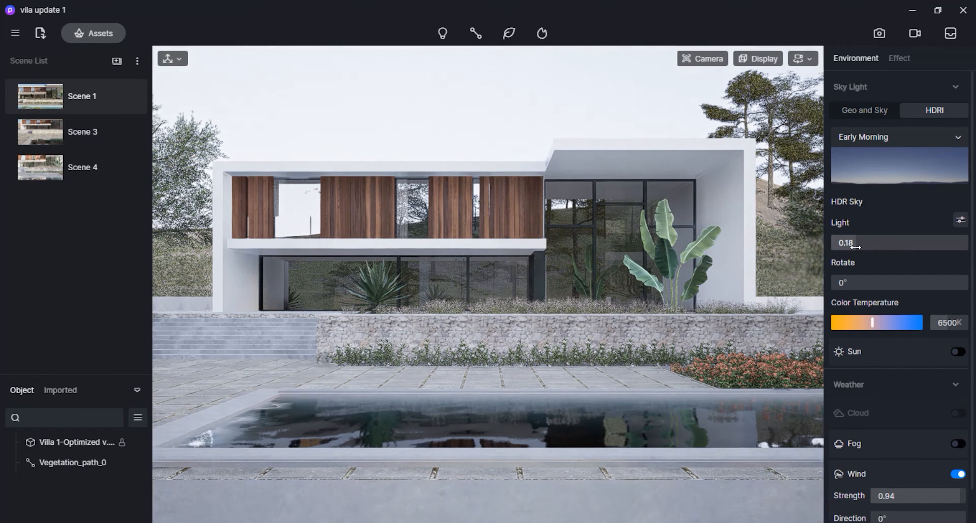
{"action": "left_click", "coordinate": [957, 136]}
{"action": "left_click", "coordinate": [904, 368]}
{"action": "left_click", "coordinate": [907, 414]}
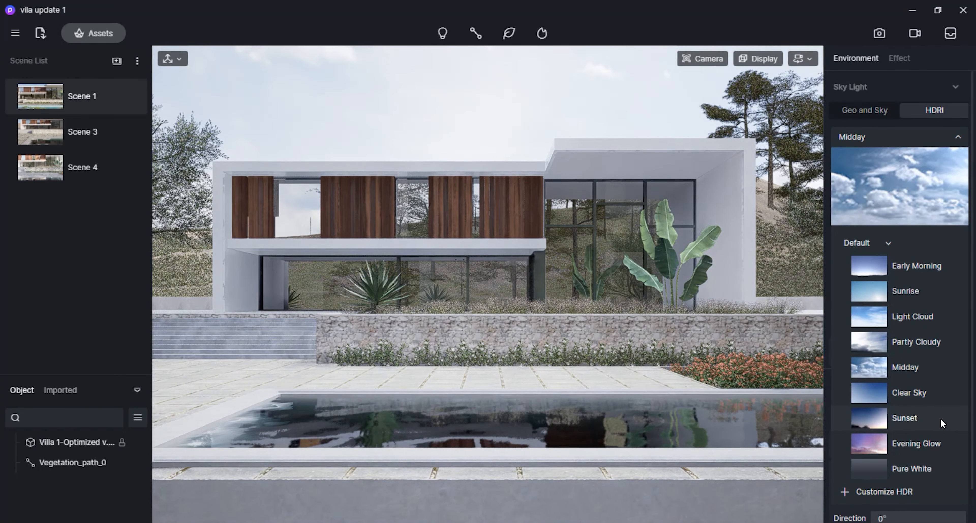
{"action": "left_click", "coordinate": [919, 423]}
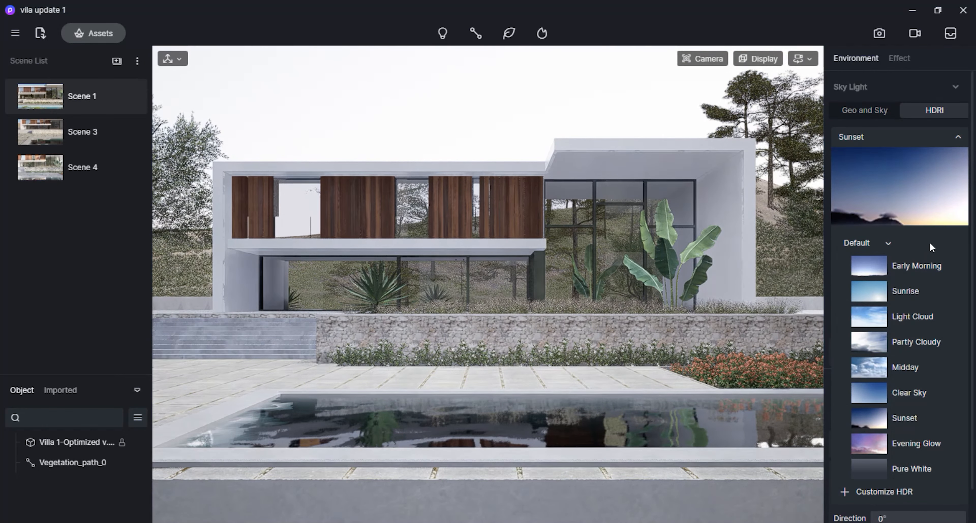
{"action": "left_click", "coordinate": [852, 110]}
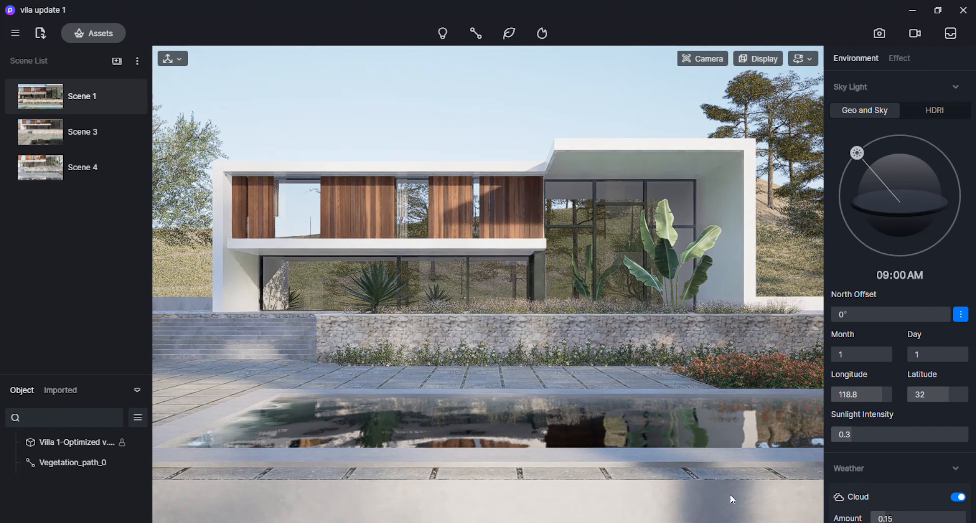
Set the sun's time to 04:01 PM and lower the sunlight intensity to 0.15.
{"action": "left_click_drag", "start_coordinate": [856, 153], "coordinate": [951, 165]}
{"action": "left_click_drag", "start_coordinate": [853, 435], "coordinate": [841, 438]}
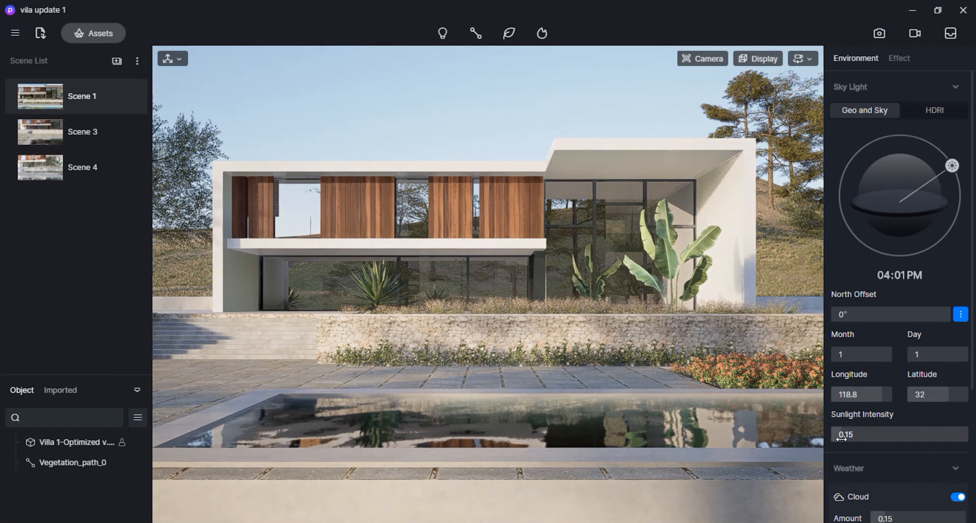
Raise the sunlight intensity to 0.2 and set the post-processing exposure to -0.04.
{"action": "left_click_drag", "start_coordinate": [841, 438], "coordinate": [850, 436]}
{"action": "left_click", "coordinate": [899, 58]}
{"action": "left_click_drag", "start_coordinate": [900, 247], "coordinate": [896, 247]}
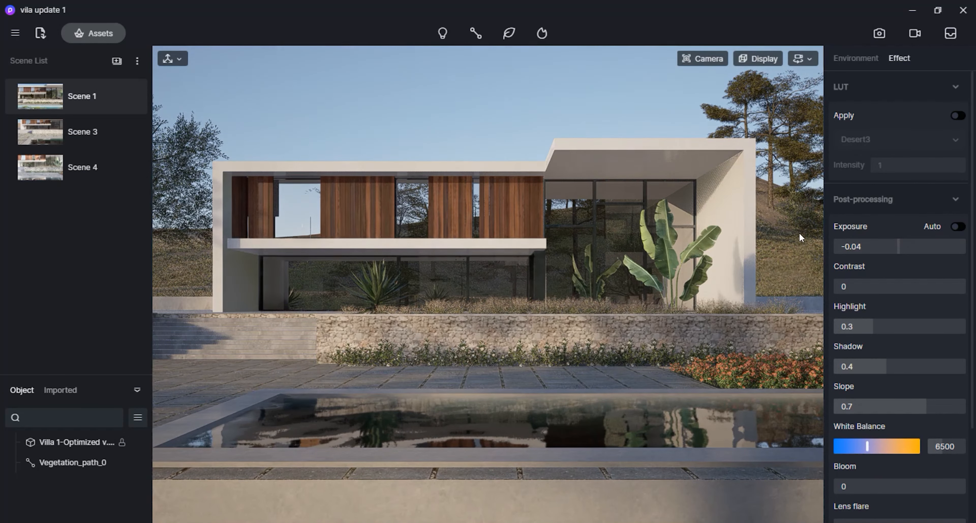
Try post-processing values of -0.04 for contrast, 0.19 for highlight and 0.51 for shadow.
{"action": "mouse_move", "coordinate": [904, 286]}
{"action": "left_mouse_down"}
{"action": "mouse_move", "coordinate": [889, 290]}
{"action": "mouse_move", "coordinate": [897, 291]}
{"action": "left_mouse_up"}
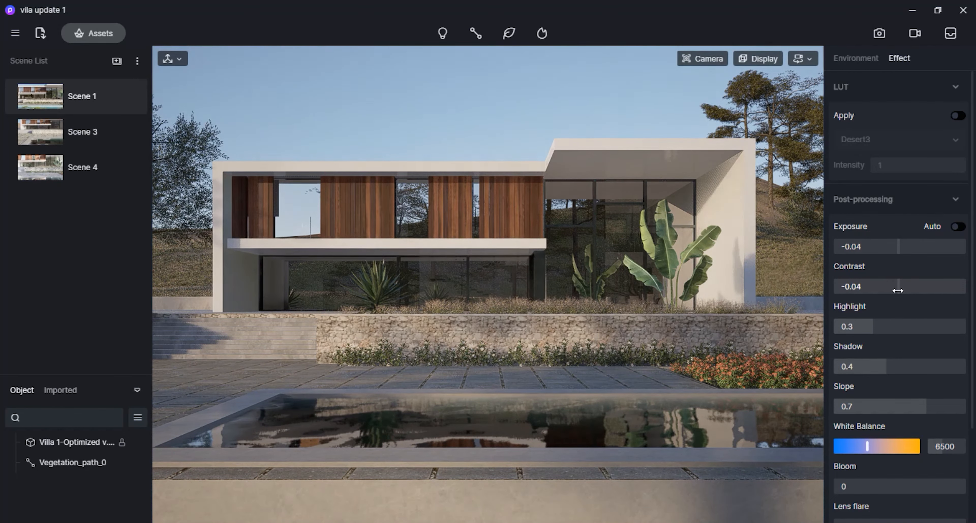
{"action": "mouse_move", "coordinate": [872, 327]}
{"action": "left_mouse_down"}
{"action": "mouse_move", "coordinate": [846, 328]}
{"action": "mouse_move", "coordinate": [949, 330]}
{"action": "mouse_move", "coordinate": [858, 328]}
{"action": "left_mouse_up"}
{"action": "left_click_drag", "start_coordinate": [886, 367], "coordinate": [901, 370]}
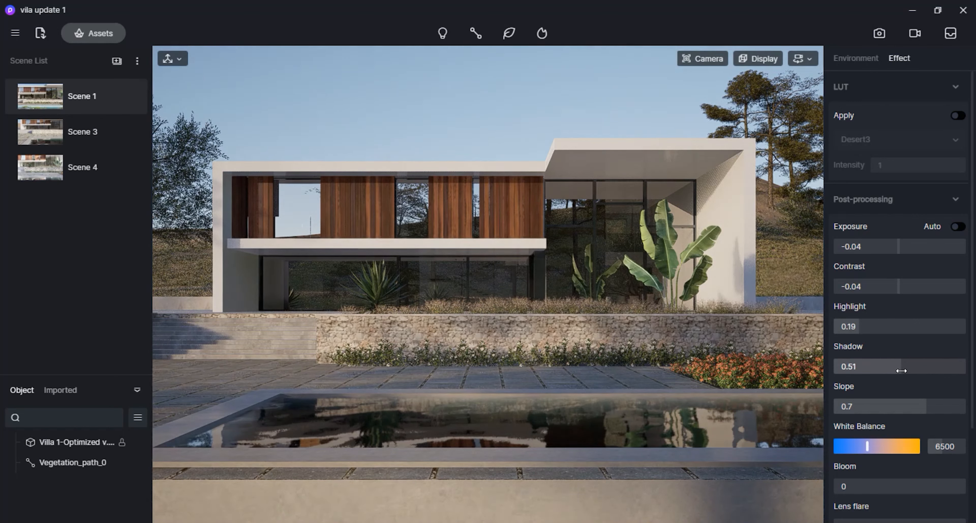
Set the post-processing shadow to 0.35, highlight to 0.2 and contrast to 0.05.
{"action": "double_click", "coordinate": [900, 370]}
{"action": "type", "text": "0.35"}
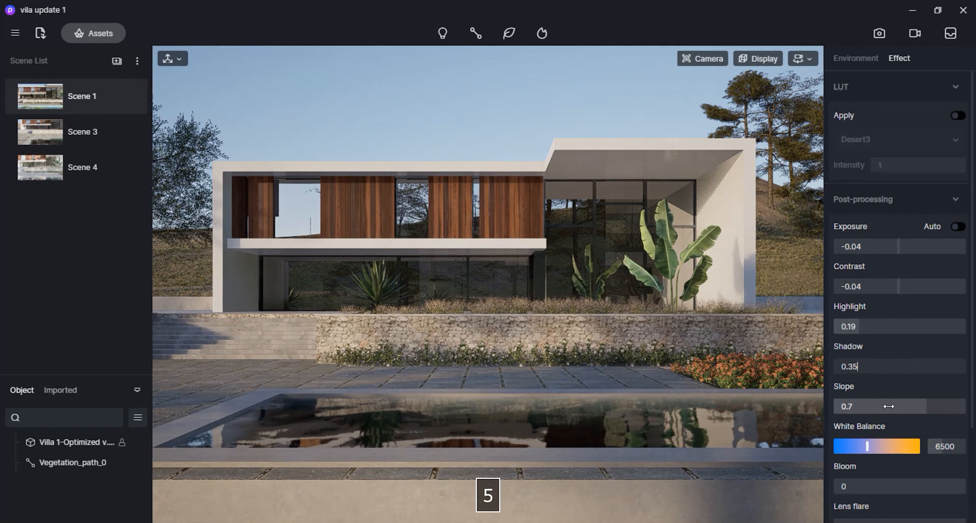
{"action": "key", "text": "Return"}
{"action": "left_click_drag", "start_coordinate": [859, 326], "coordinate": [860, 327]}
{"action": "left_click_drag", "start_coordinate": [898, 288], "coordinate": [901, 288]}
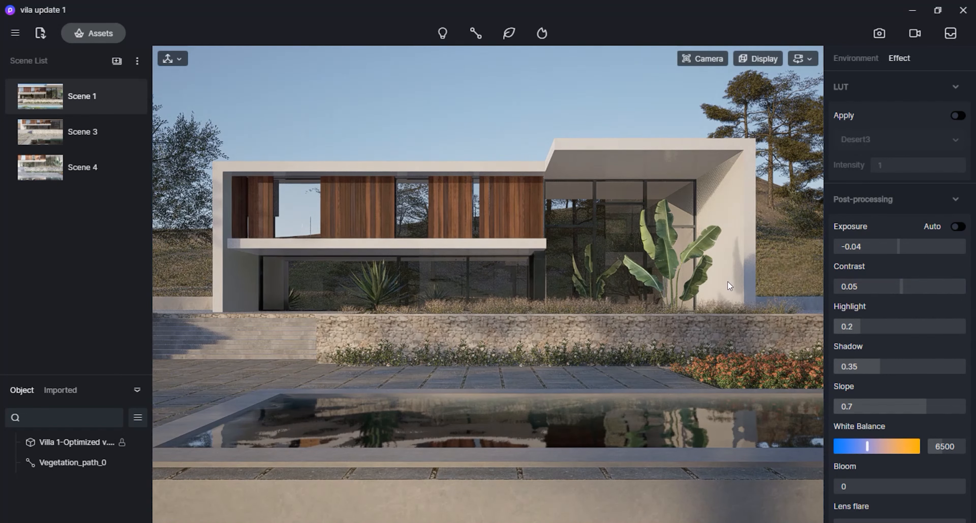
Reset the exposure to 0 and warm the white balance to 7000.
{"action": "left_click", "coordinate": [879, 251]}
{"action": "type", "text": "0"}
{"action": "key", "text": "Return"}
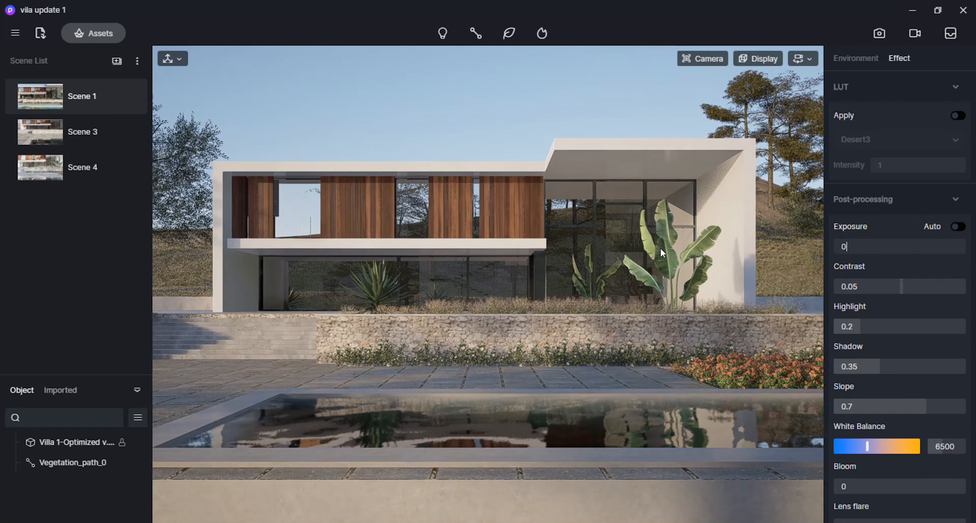
{"action": "scroll", "coordinate": [931, 464], "scroll_direction": "down", "scroll_amount": 3}
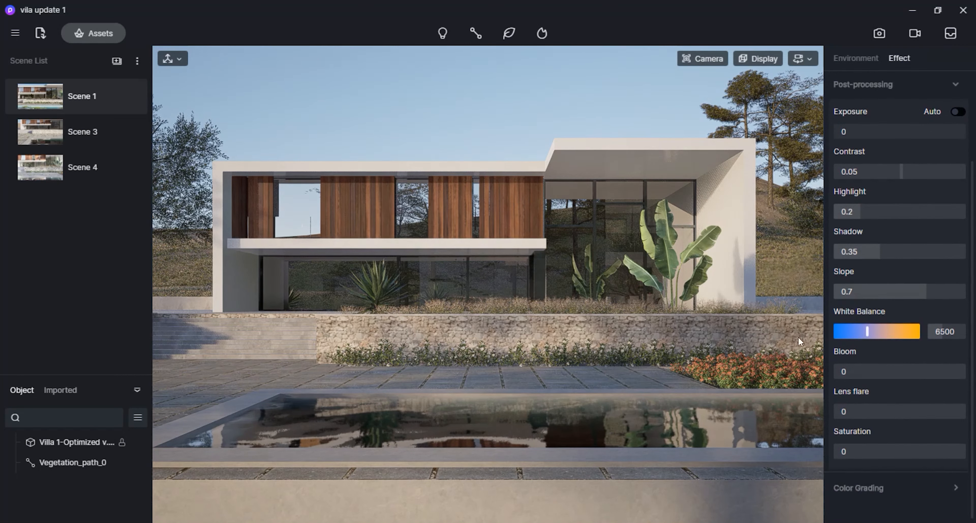
{"action": "left_click_drag", "start_coordinate": [867, 332], "coordinate": [872, 333]}
Set the color grading for the shadows to hue 239 and value -10.
{"action": "left_click", "coordinate": [895, 488]}
{"action": "scroll", "coordinate": [896, 470], "scroll_direction": "down", "scroll_amount": 5}
{"action": "left_click", "coordinate": [908, 313]}
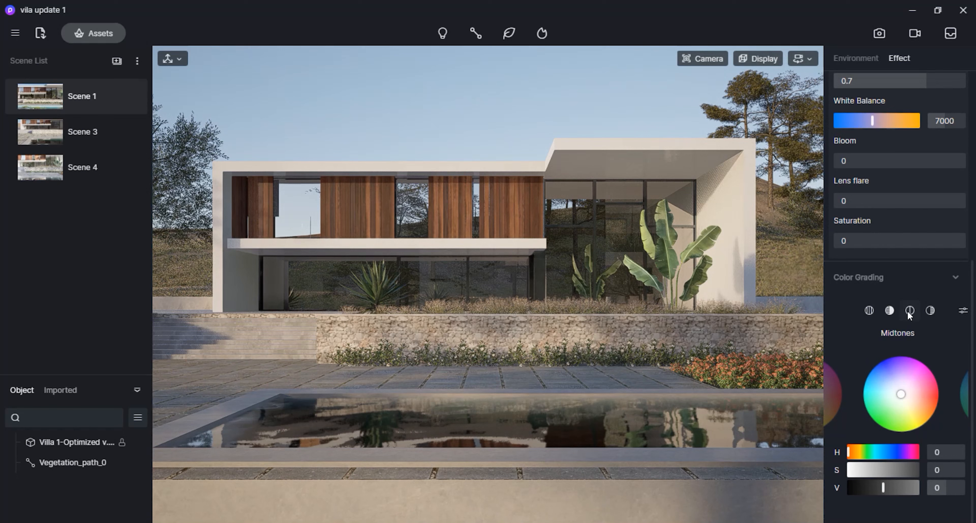
{"action": "left_click", "coordinate": [887, 311]}
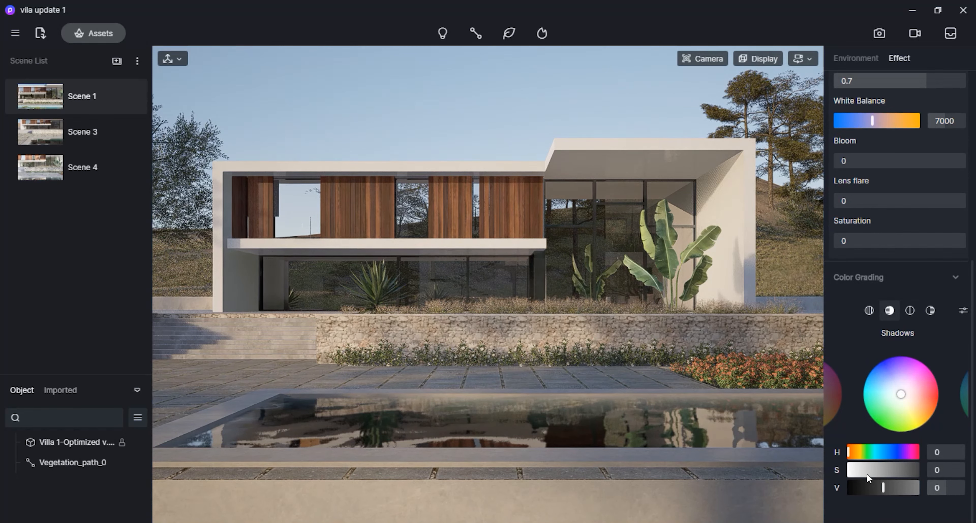
{"action": "left_click_drag", "start_coordinate": [850, 453], "coordinate": [894, 453]}
{"action": "left_click_drag", "start_coordinate": [883, 488], "coordinate": [879, 488]}
{"action": "left_click", "coordinate": [962, 311]}
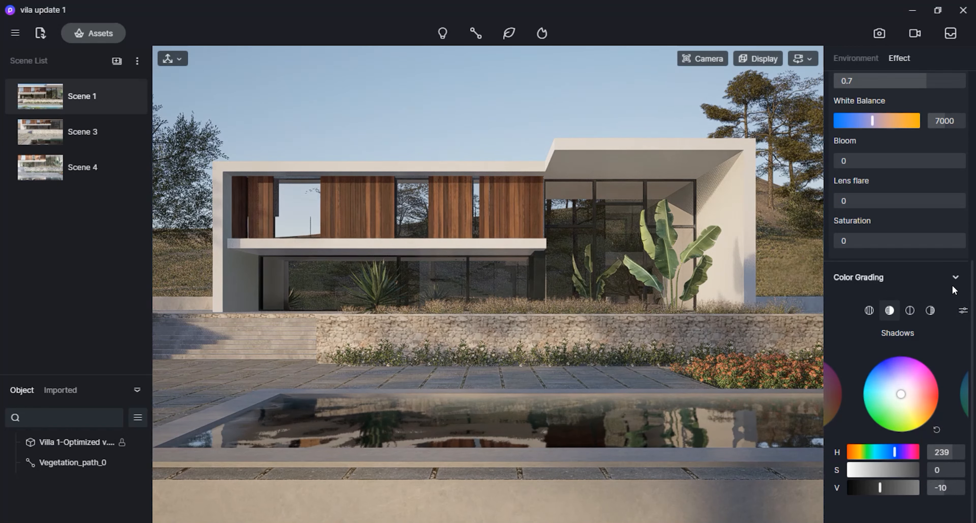
Shift the highlights' color grading hue toward blue and slightly adjust the shadows' saturation.
{"action": "left_click", "coordinate": [911, 311]}
{"action": "left_click", "coordinate": [927, 310]}
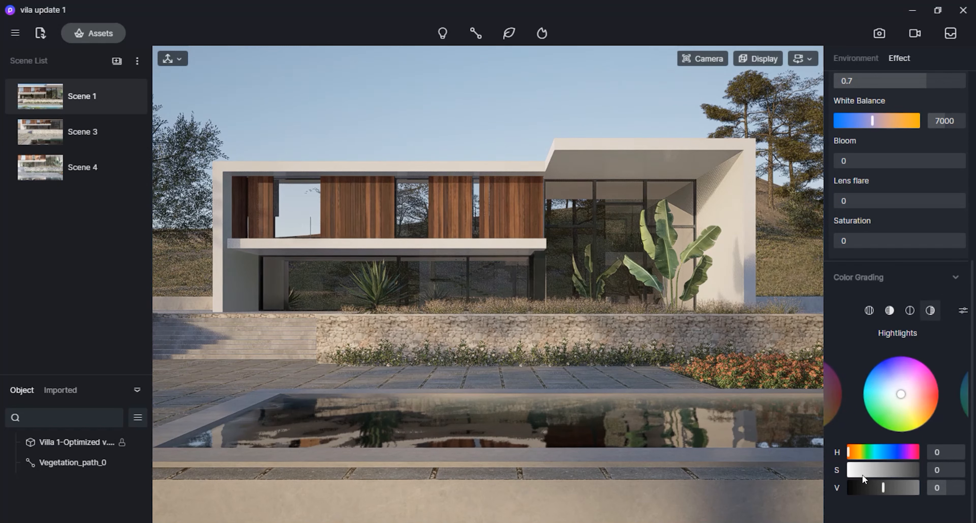
{"action": "left_click_drag", "start_coordinate": [848, 453], "coordinate": [888, 451]}
{"action": "left_click", "coordinate": [889, 310]}
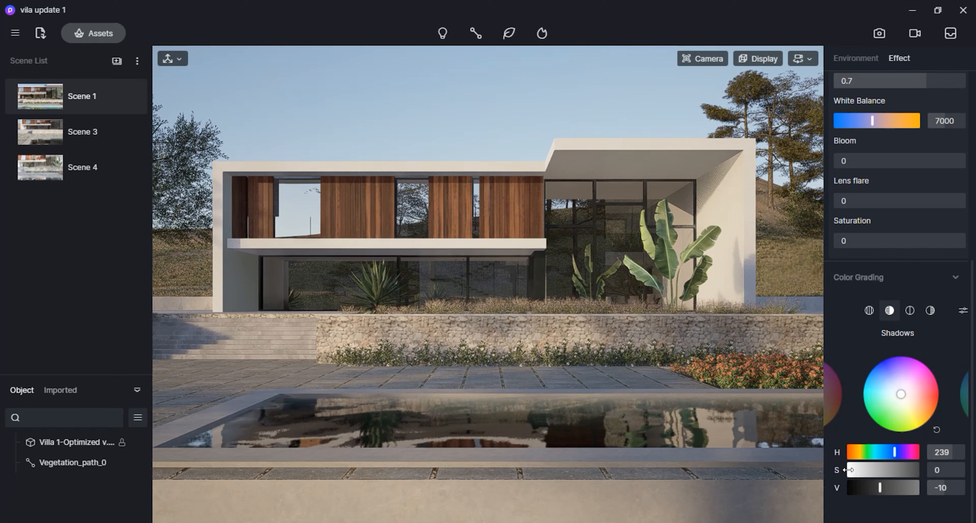
{"action": "mouse_move", "coordinate": [849, 470]}
{"action": "left_mouse_down"}
{"action": "mouse_move", "coordinate": [887, 470]}
{"action": "mouse_move", "coordinate": [850, 476]}
{"action": "left_mouse_up"}
{"action": "left_click", "coordinate": [909, 310]}
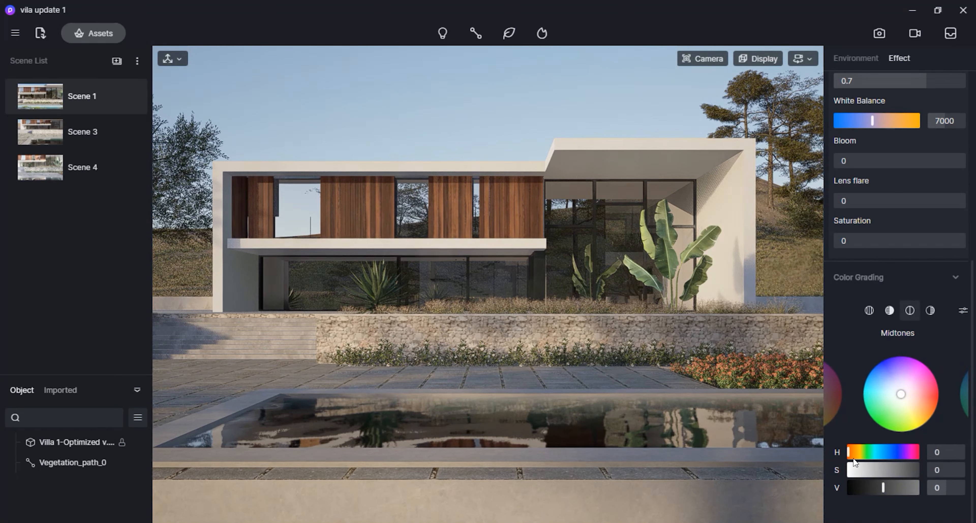
{"action": "scroll", "coordinate": [887, 362], "scroll_direction": "up", "scroll_amount": 8}
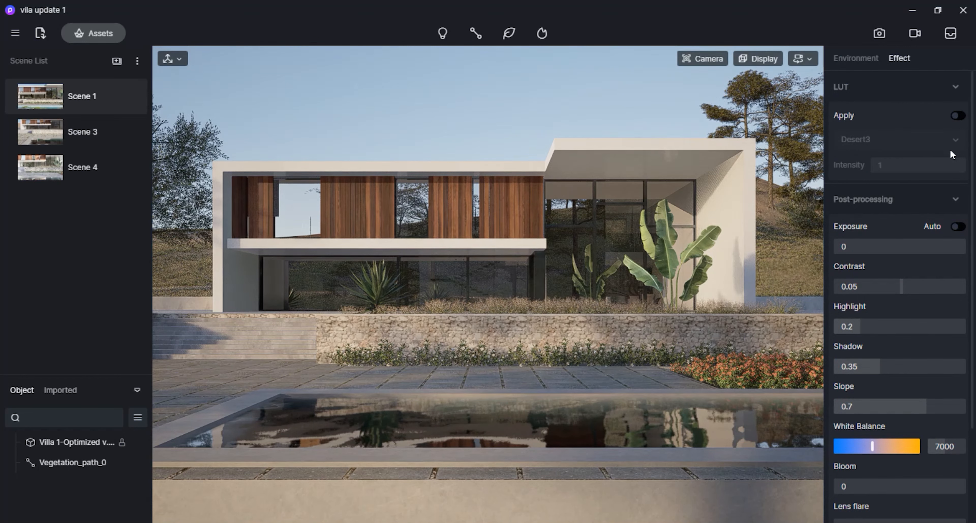
{"action": "left_click", "coordinate": [857, 58]}
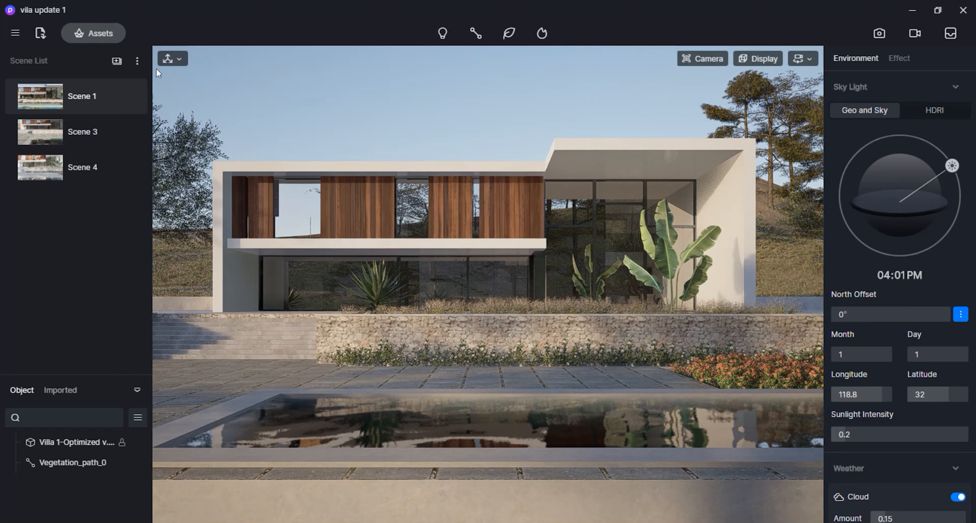
{"action": "left_click", "coordinate": [17, 36]}
{"action": "mouse_move", "coordinate": [31, 63]}
{"action": "left_click", "coordinate": [206, 72]}
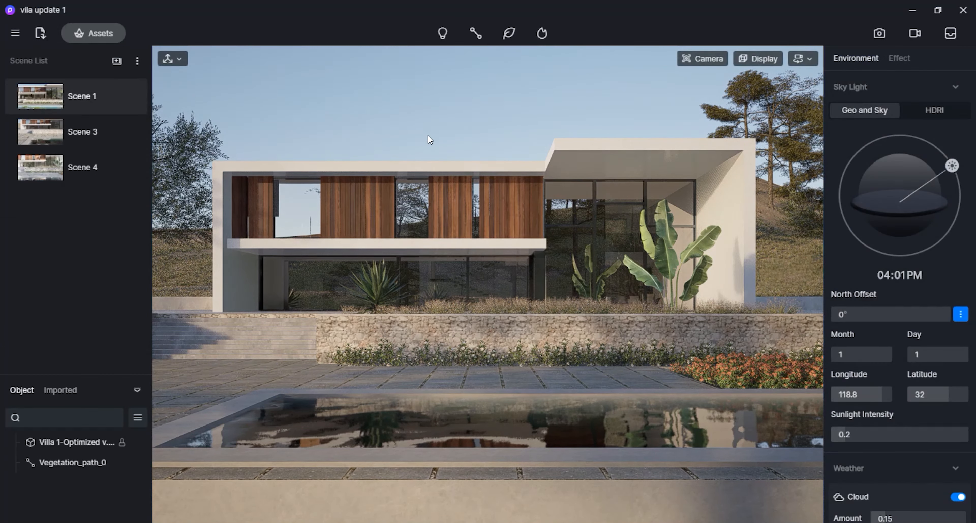
Open the still image render settings and set the field of view to 60.
{"action": "left_click", "coordinate": [878, 34]}
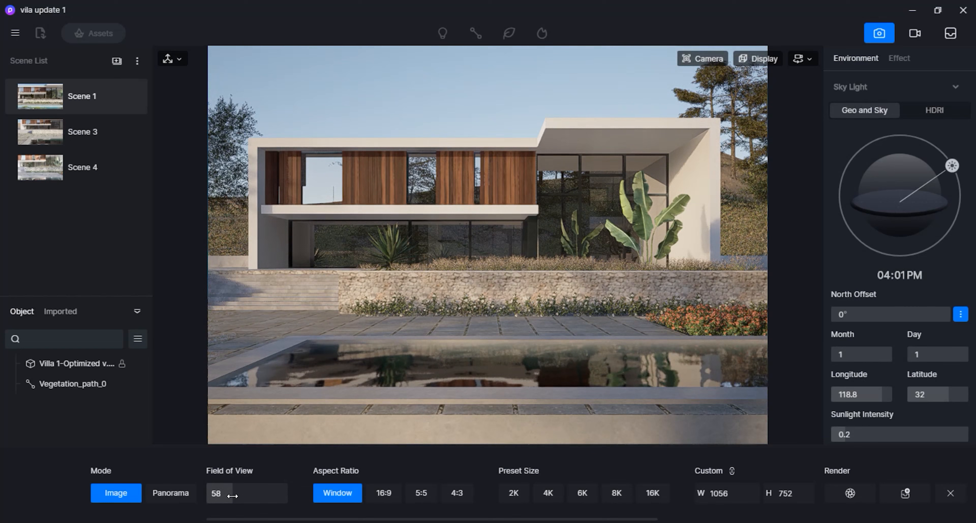
{"action": "left_click_drag", "start_coordinate": [226, 494], "coordinate": [233, 496]}
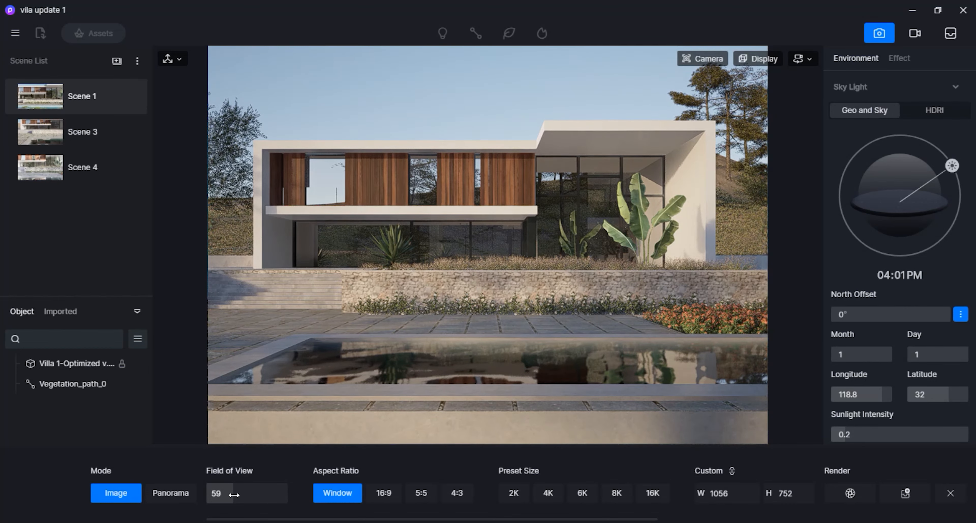
{"action": "left_click", "coordinate": [222, 497]}
{"action": "type", "text": "60"}
{"action": "key", "text": "Return"}
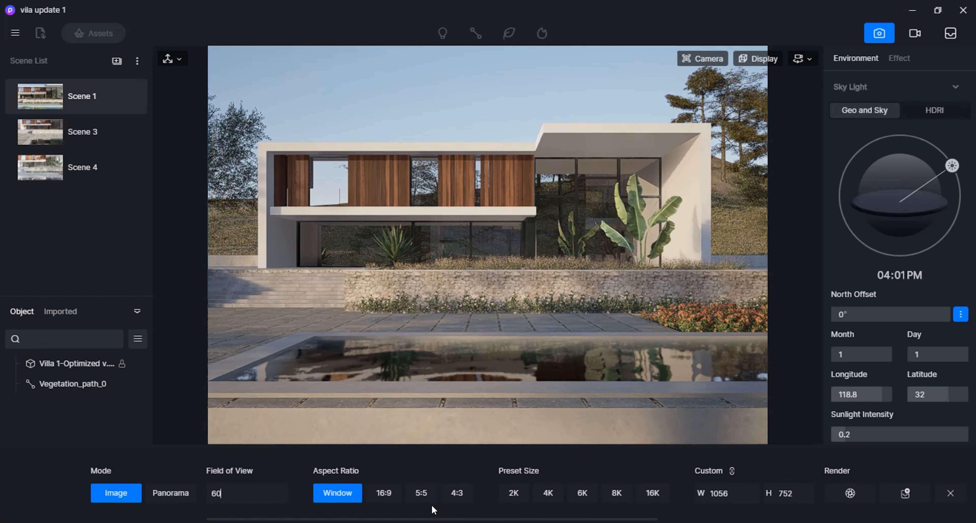
Try the 16:9 aspect ratio and the 4K size, and choose the 2K preset for the output image.
{"action": "left_click", "coordinate": [386, 493]}
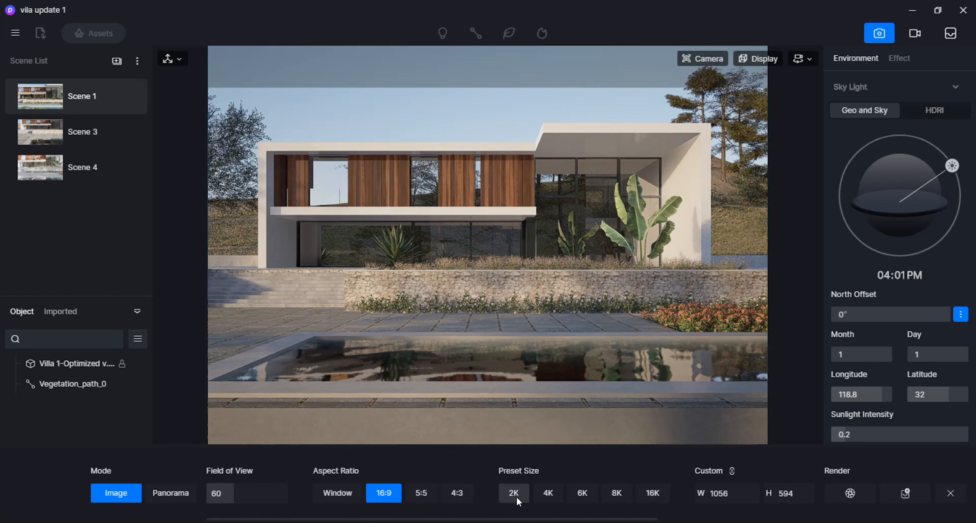
{"action": "left_click", "coordinate": [541, 498]}
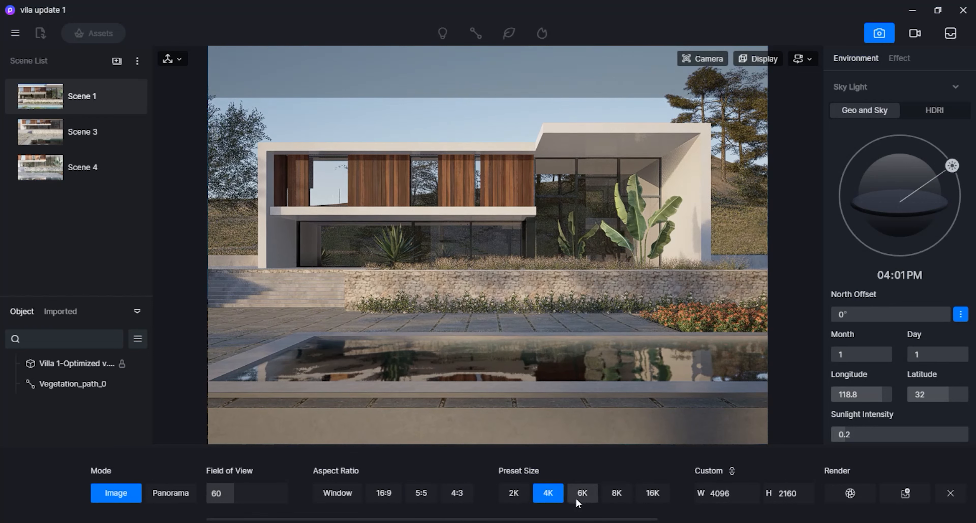
{"action": "left_click", "coordinate": [513, 494]}
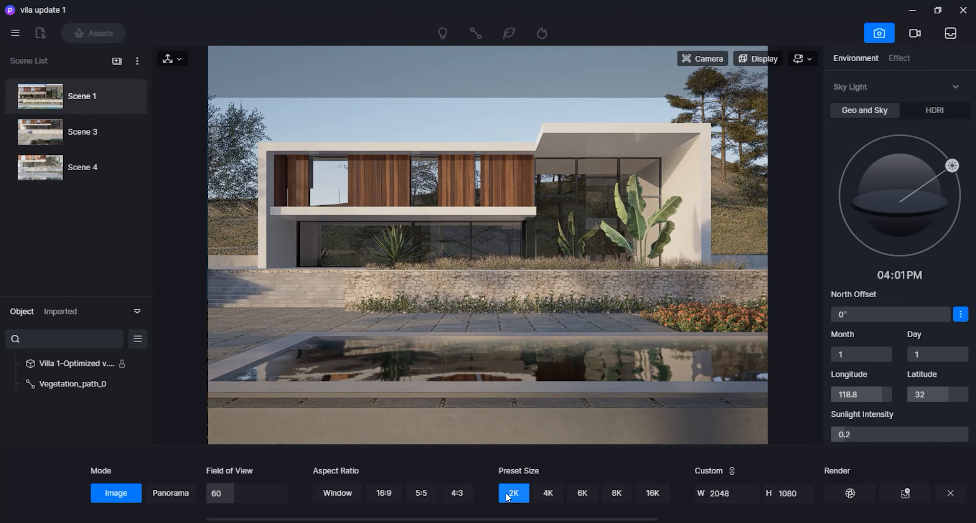
Try a custom output width with the proportions unlinked, and restore the 2K preset with the proportions linked.
{"action": "left_click", "coordinate": [731, 472]}
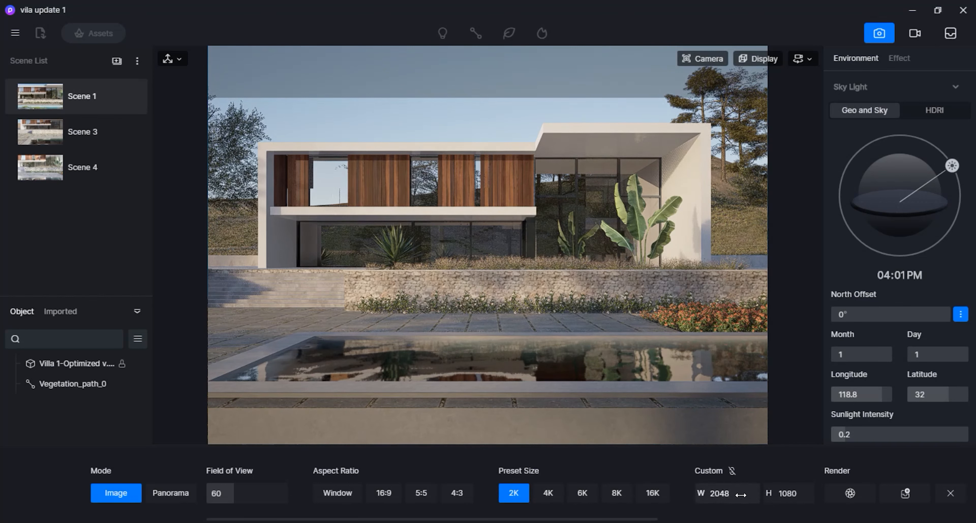
{"action": "left_click_drag", "start_coordinate": [743, 494], "coordinate": [776, 496]}
{"action": "left_click", "coordinate": [510, 492]}
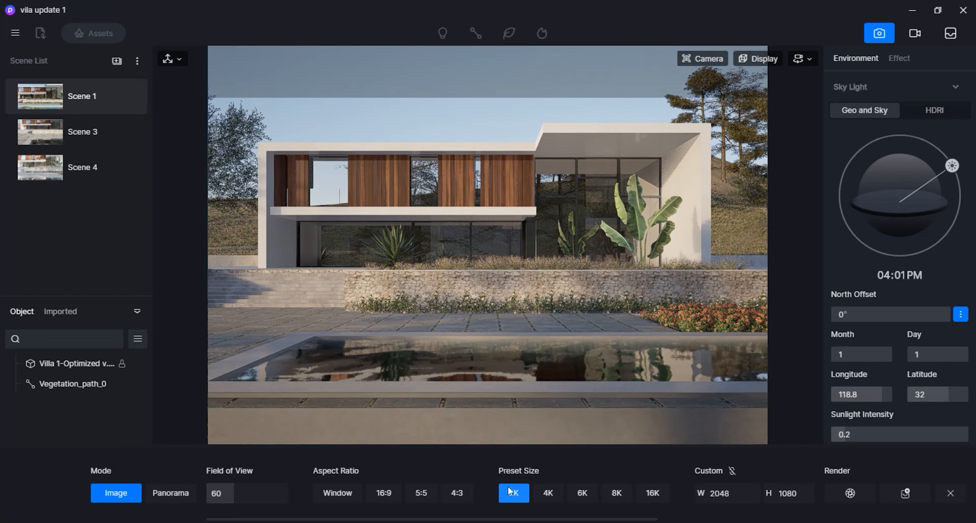
{"action": "left_click", "coordinate": [731, 473]}
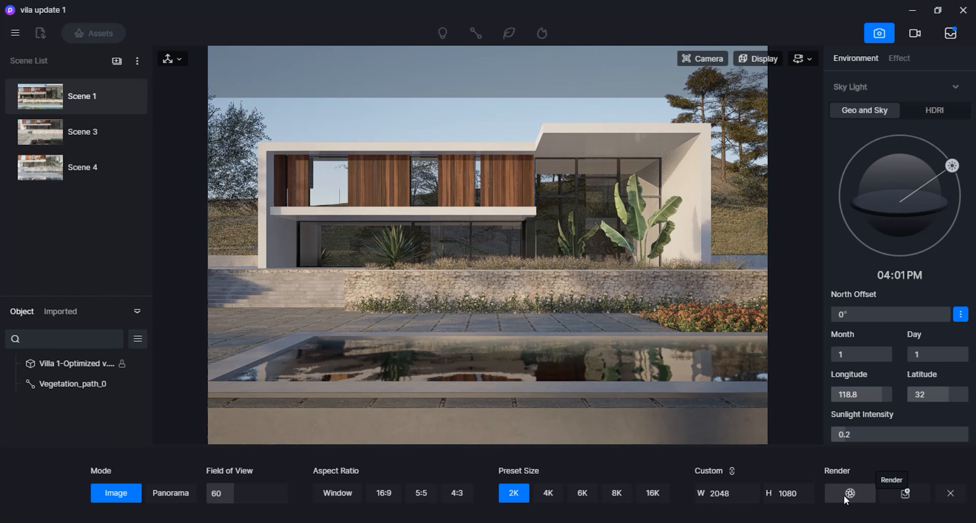
Examine the pending and finished lists of the render queue, selecting the pending image, and close the queue.
{"action": "left_click", "coordinate": [949, 34]}
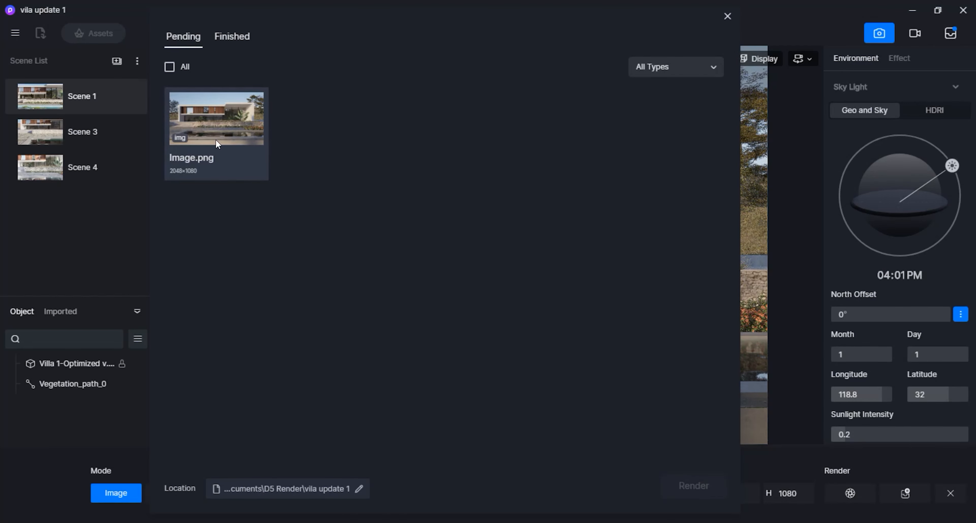
{"action": "left_click", "coordinate": [225, 133]}
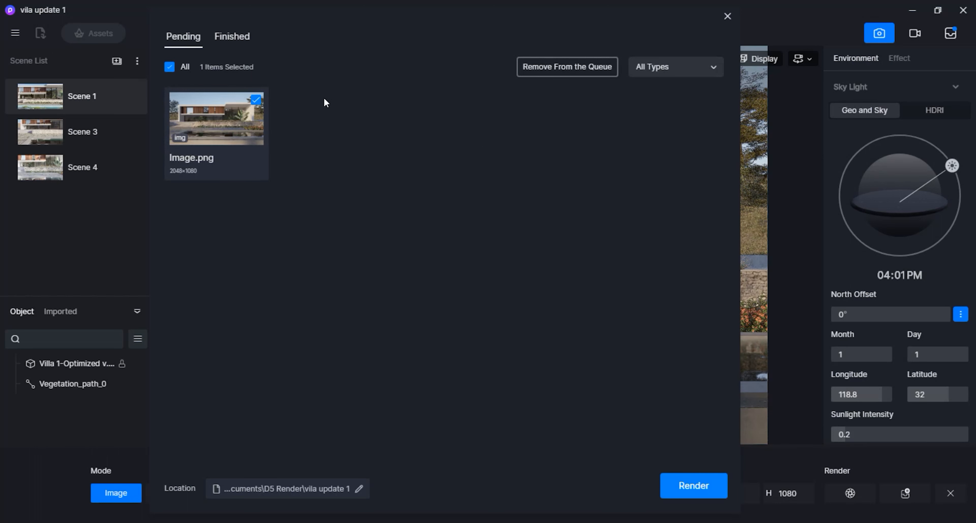
{"action": "left_click", "coordinate": [238, 38]}
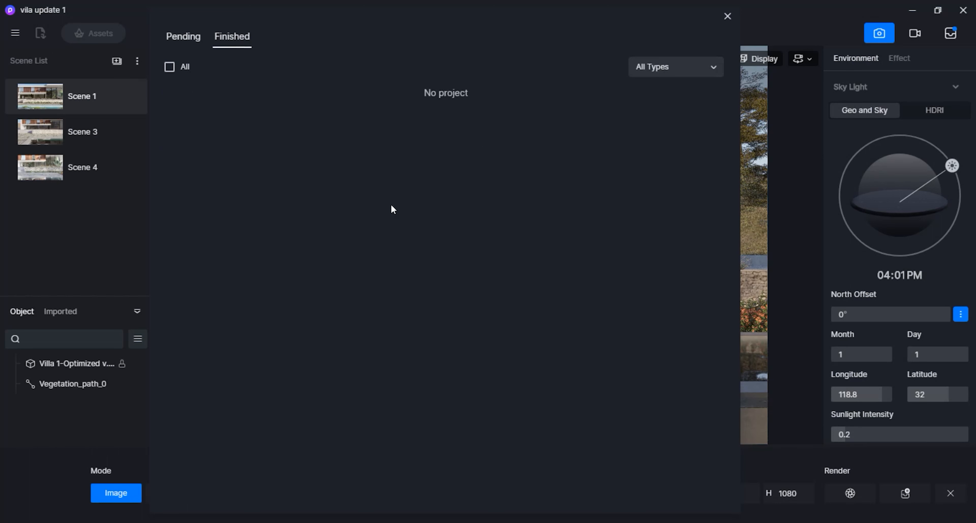
{"action": "left_click", "coordinate": [179, 37]}
{"action": "left_click", "coordinate": [727, 16]}
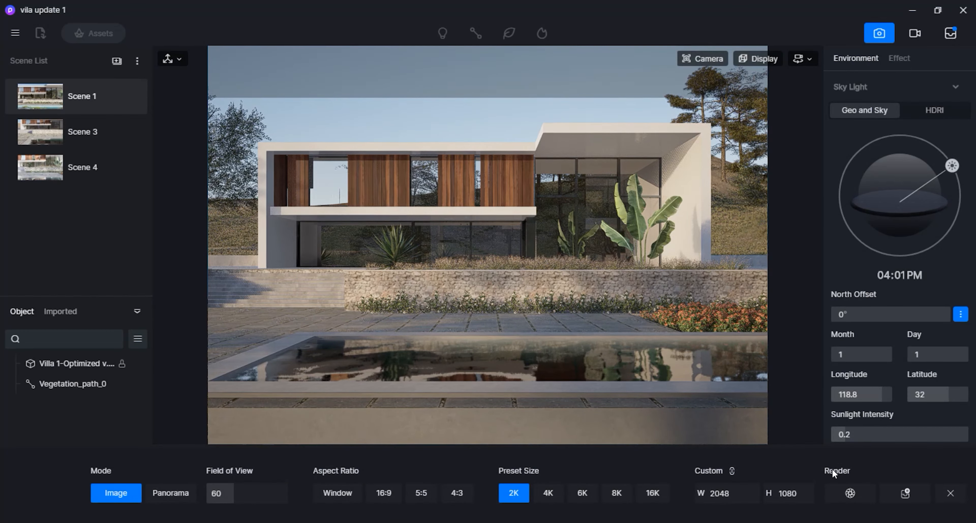
Render the villa view as a still image at the 2K size.
{"action": "left_click", "coordinate": [850, 493]}
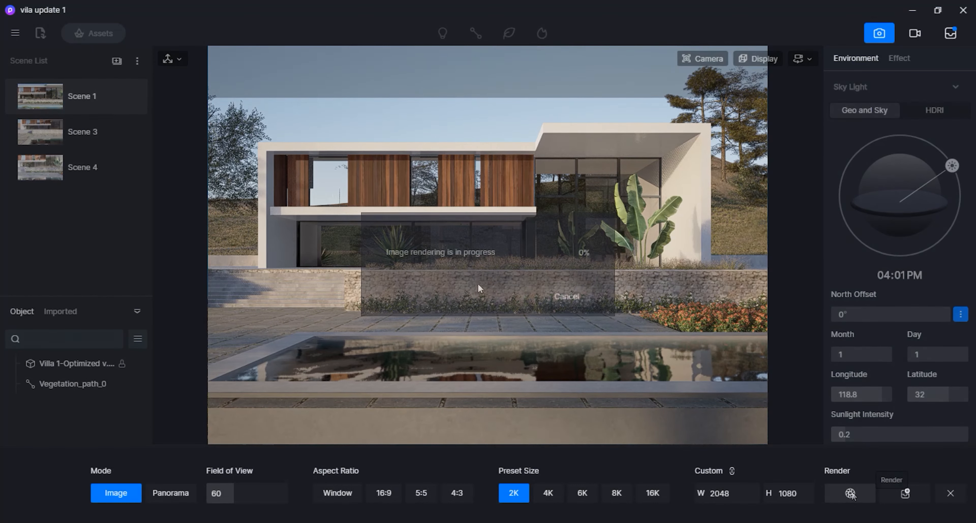